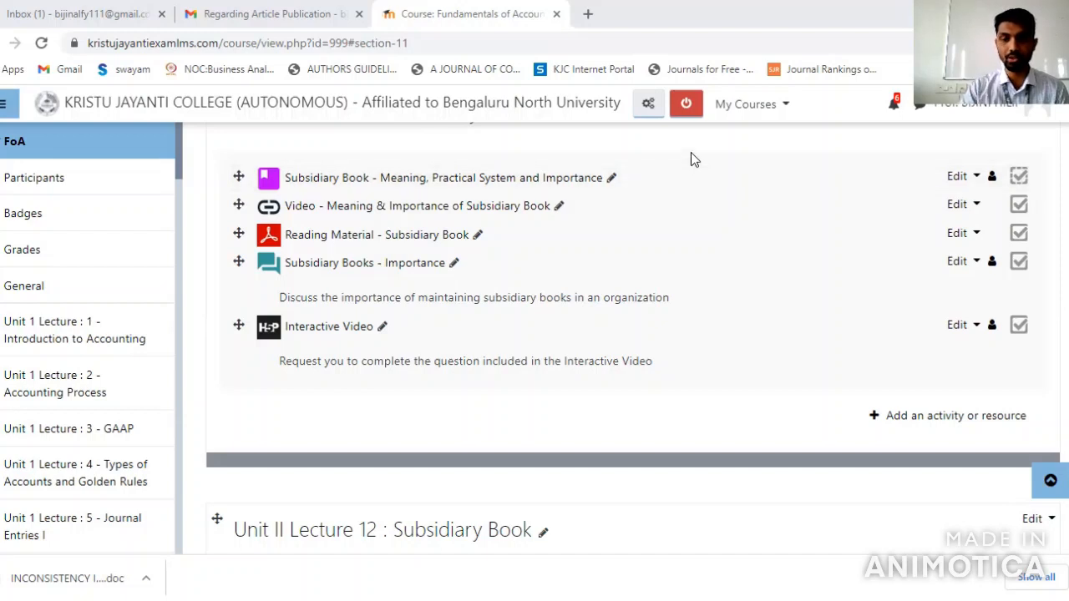
Start adding a new Interactive Content activity to the Unit II Lecture 11 : Subsidiary Book section
{"action": "scroll", "coordinate": [690, 152], "scroll_direction": "up", "scroll_amount": 1}
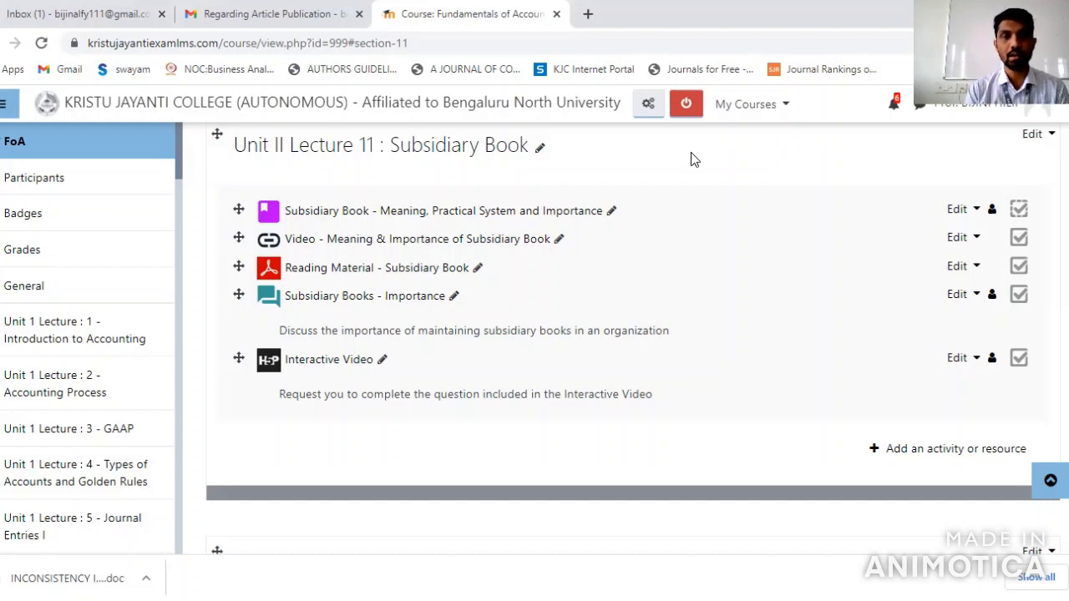
{"action": "left_click", "coordinate": [941, 449]}
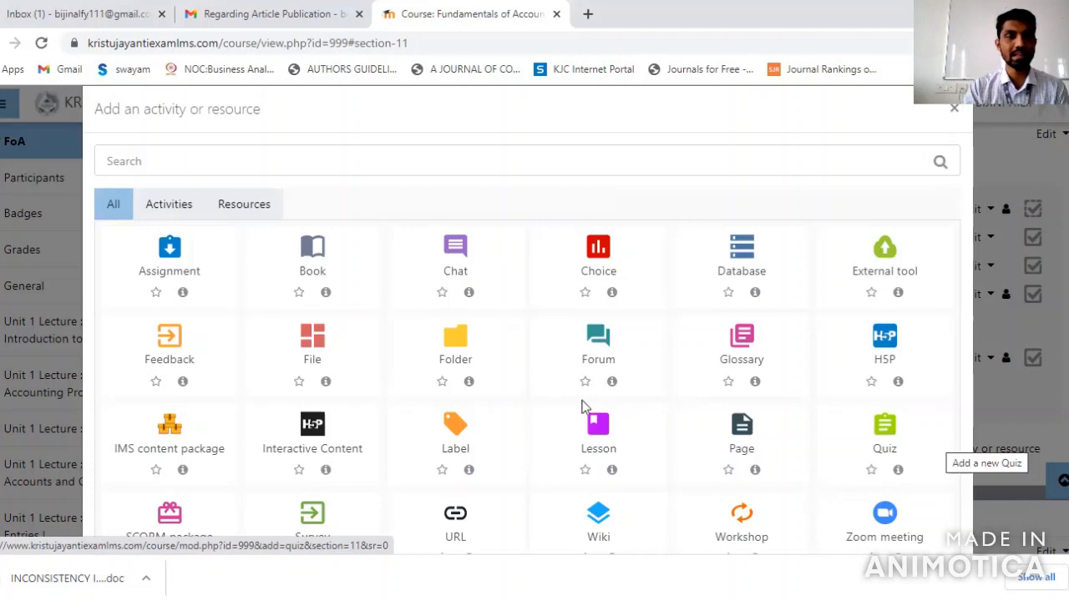
{"action": "left_click", "coordinate": [320, 426]}
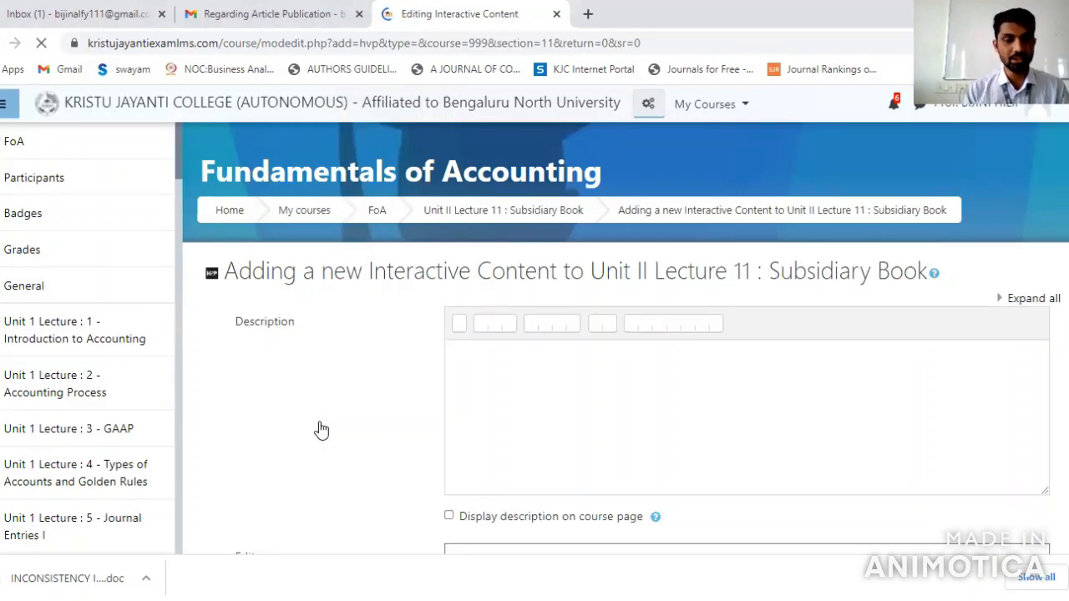
Use "This video helps the students to understand the concepts of subsidiary book in accounting" as the description and show it on the course page
{"action": "left_click", "coordinate": [481, 390]}
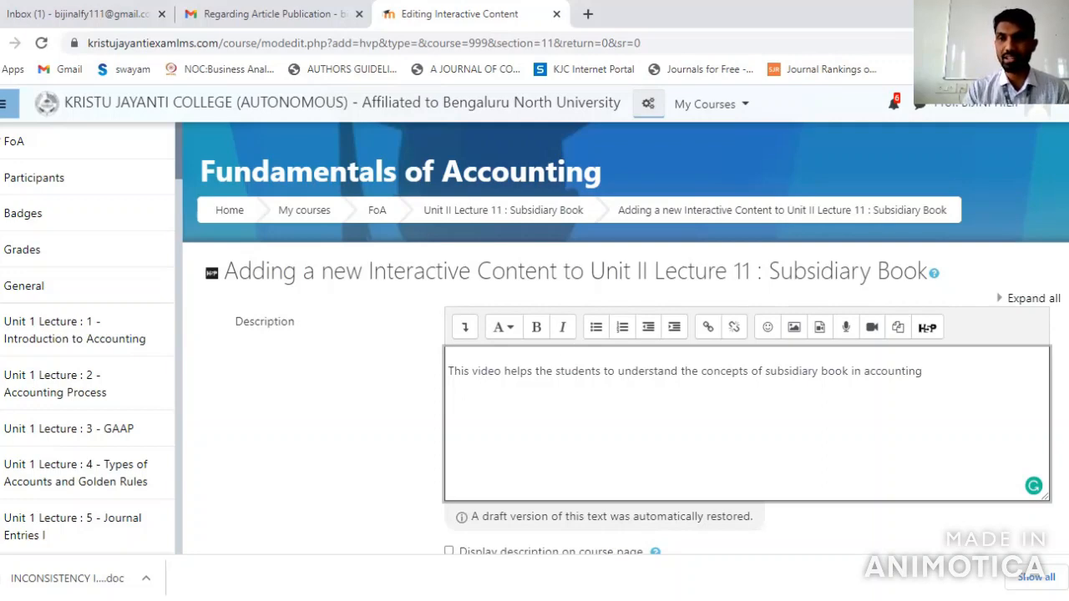
{"action": "scroll", "coordinate": [625, 338], "scroll_direction": "down", "scroll_amount": 1}
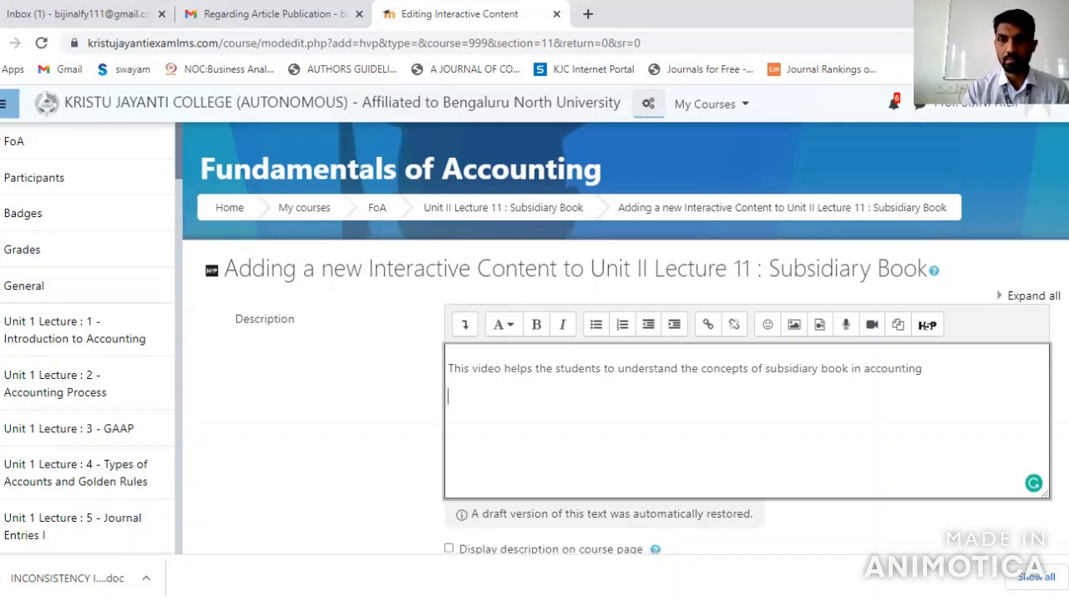
{"action": "scroll", "coordinate": [993, 301], "scroll_direction": "down", "scroll_amount": 2}
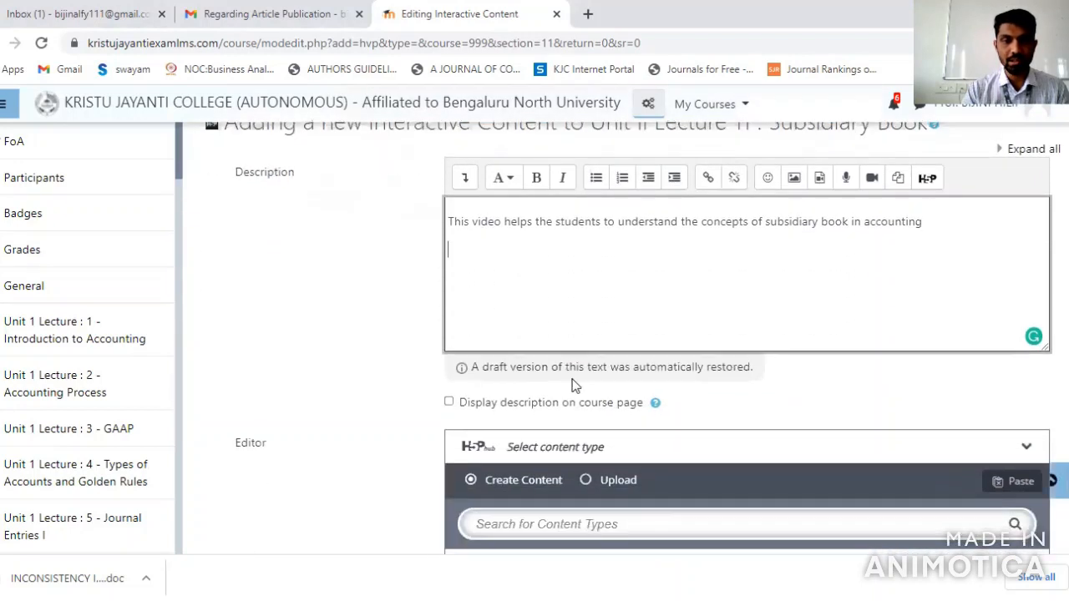
{"action": "left_click", "coordinate": [448, 403]}
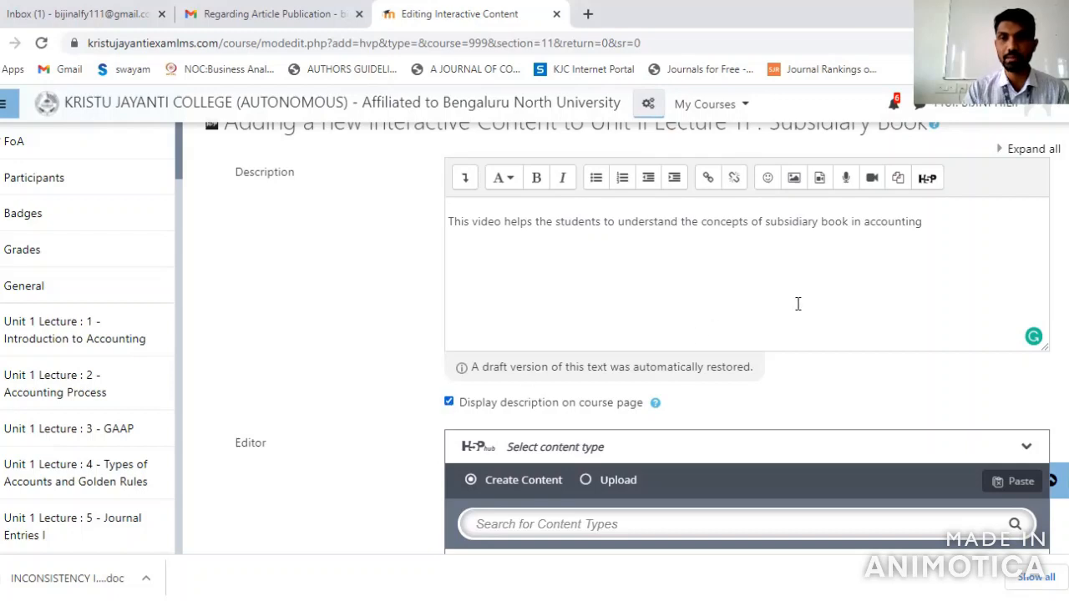
Use Interactive Video as the H5P content type and dismiss the introductory tour
{"action": "scroll", "coordinate": [494, 418], "scroll_direction": "down", "scroll_amount": 3}
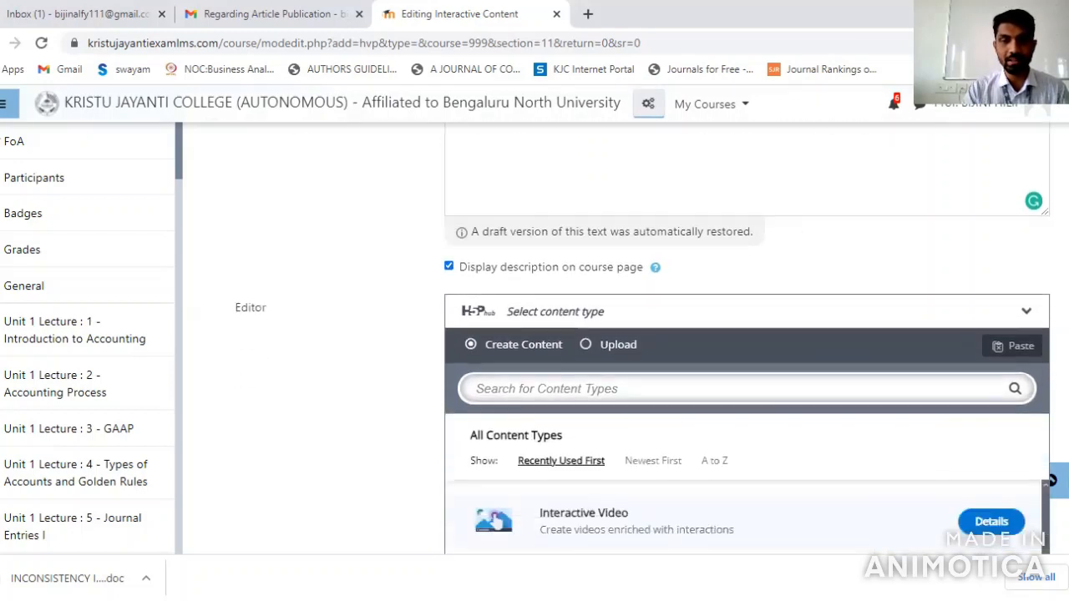
{"action": "scroll", "coordinate": [747, 338], "scroll_direction": "down", "scroll_amount": 1}
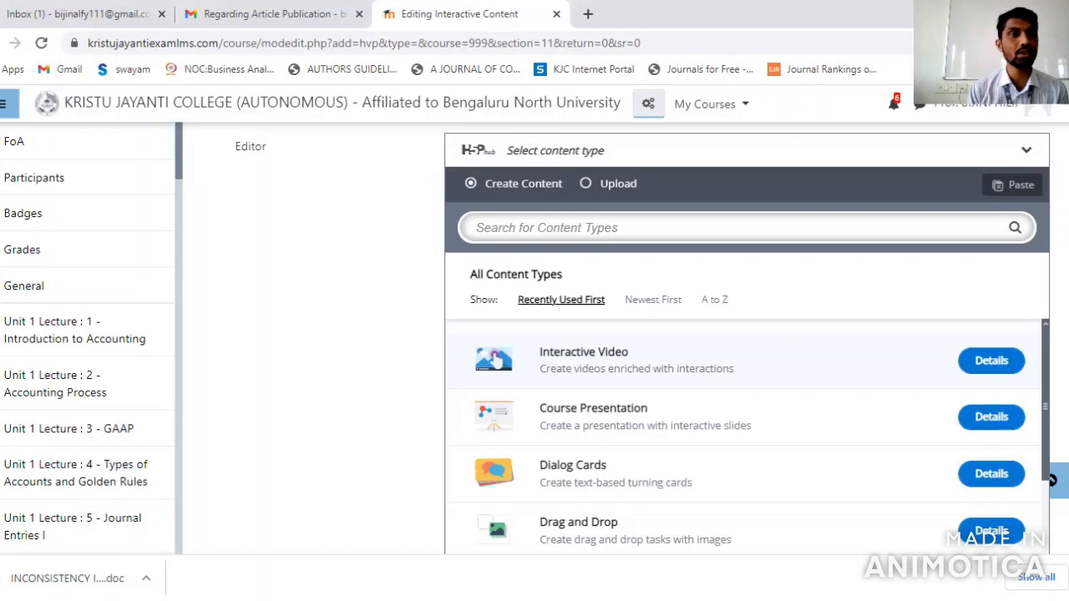
{"action": "left_click", "coordinate": [994, 360]}
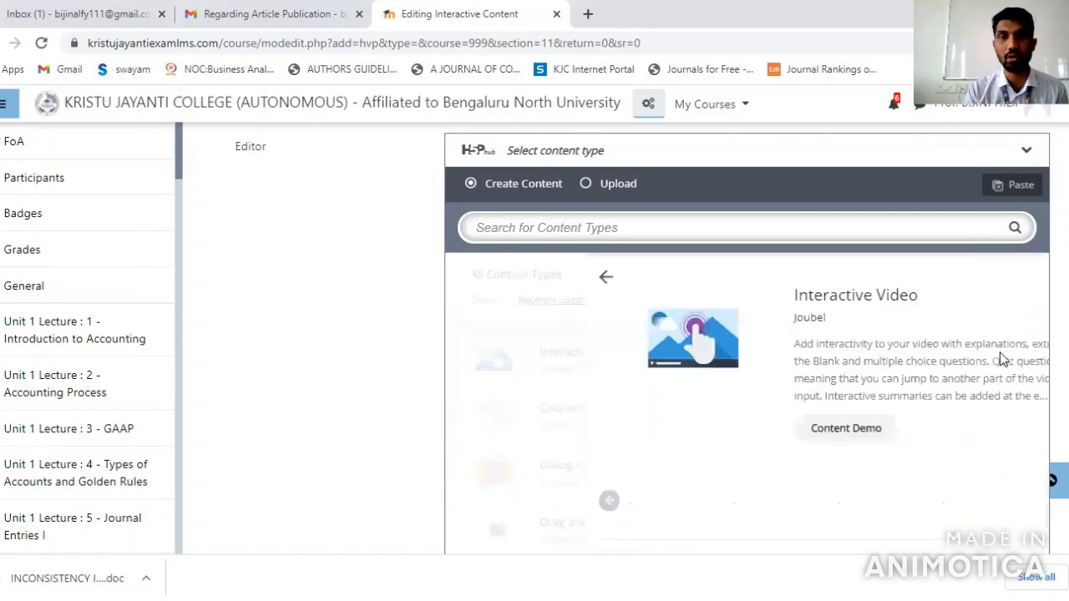
{"action": "scroll", "coordinate": [1002, 359], "scroll_direction": "down", "scroll_amount": 3}
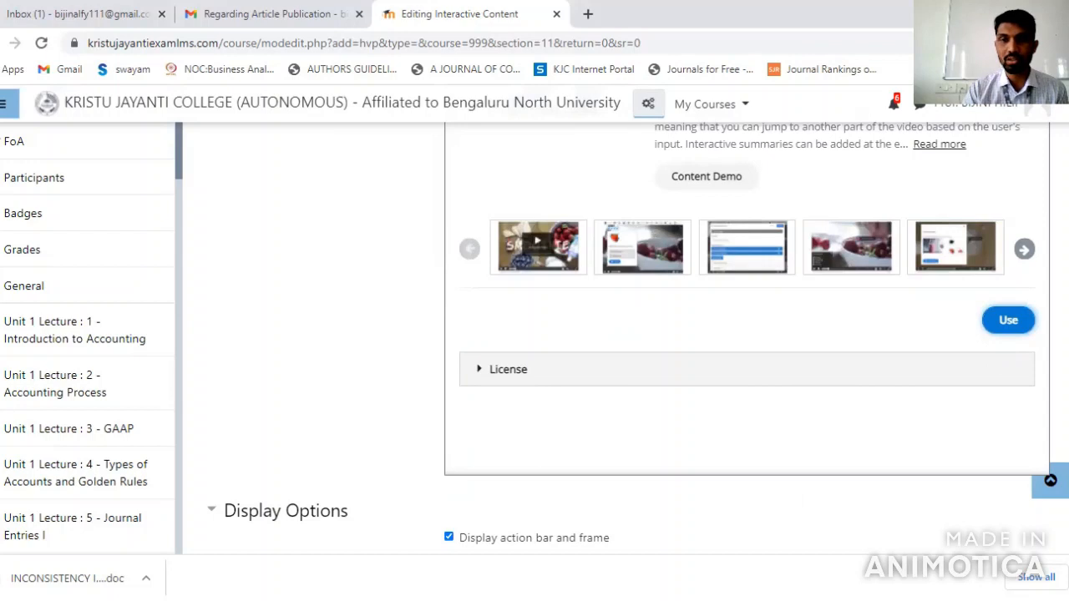
{"action": "scroll", "coordinate": [748, 334], "scroll_direction": "up", "scroll_amount": 2}
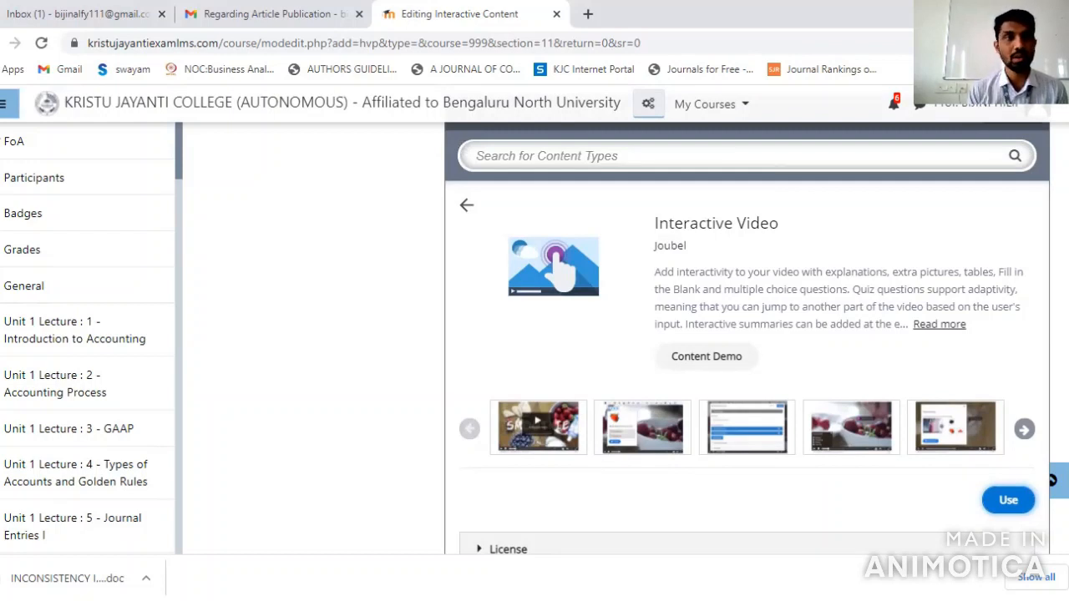
{"action": "left_click", "coordinate": [1008, 501]}
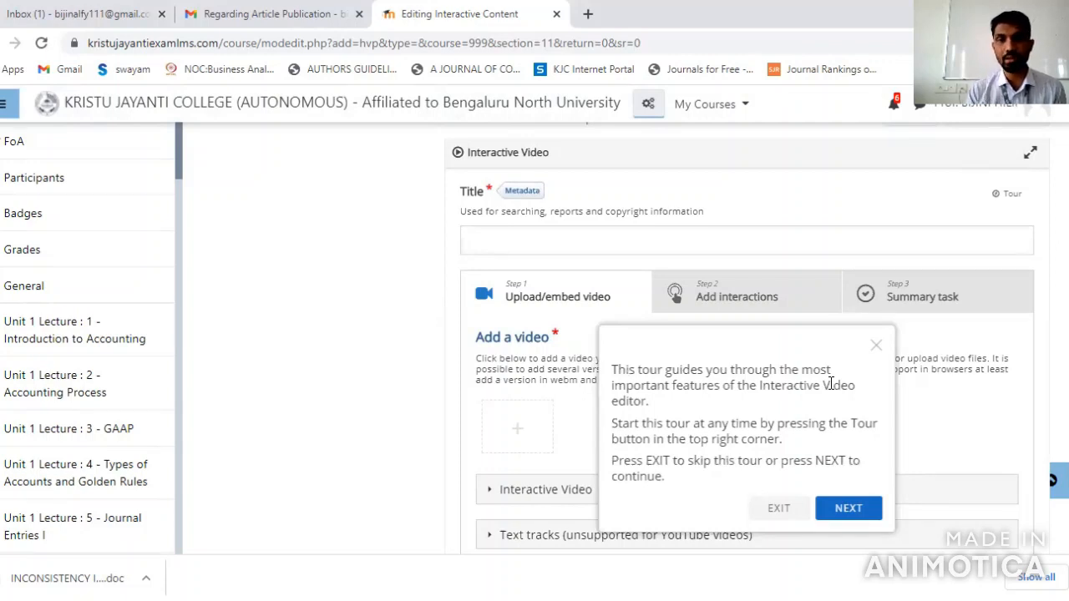
{"action": "left_click", "coordinate": [875, 345]}
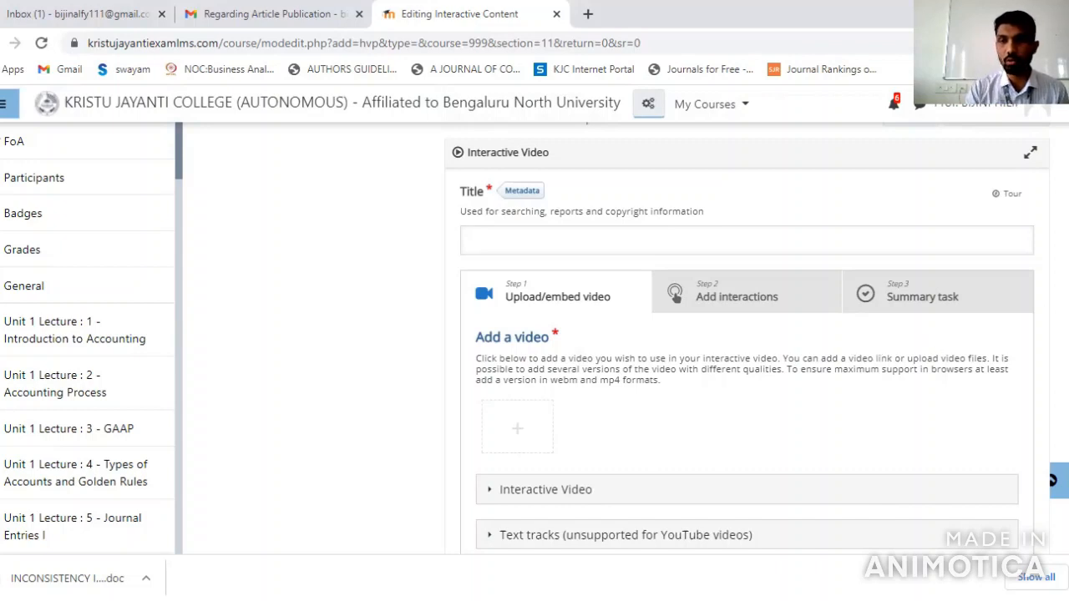
{"action": "scroll", "coordinate": [842, 336], "scroll_direction": "down", "scroll_amount": 1}
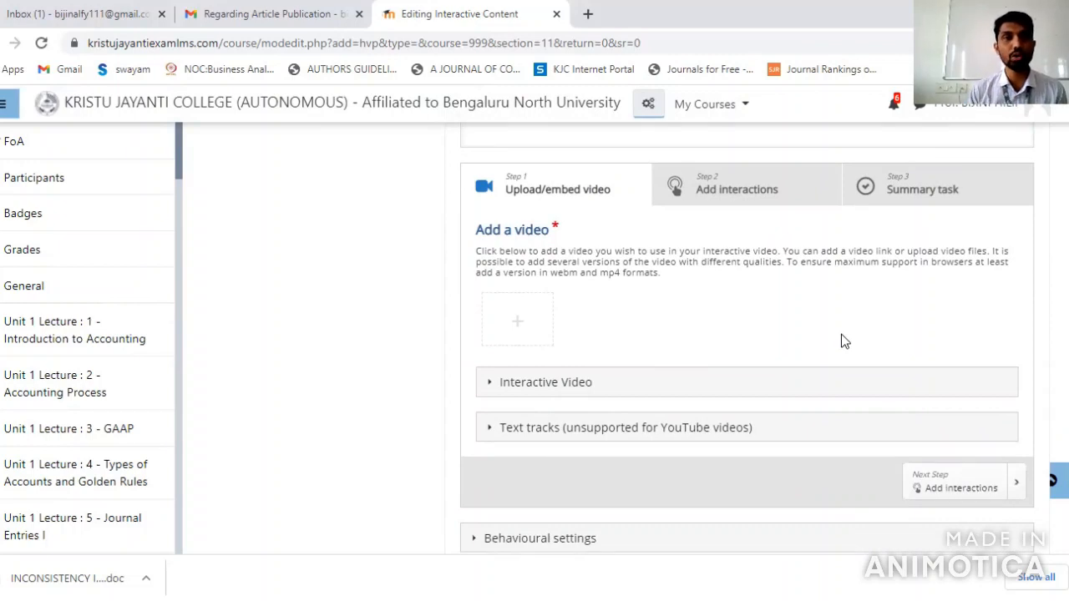
{"action": "left_click", "coordinate": [532, 325]}
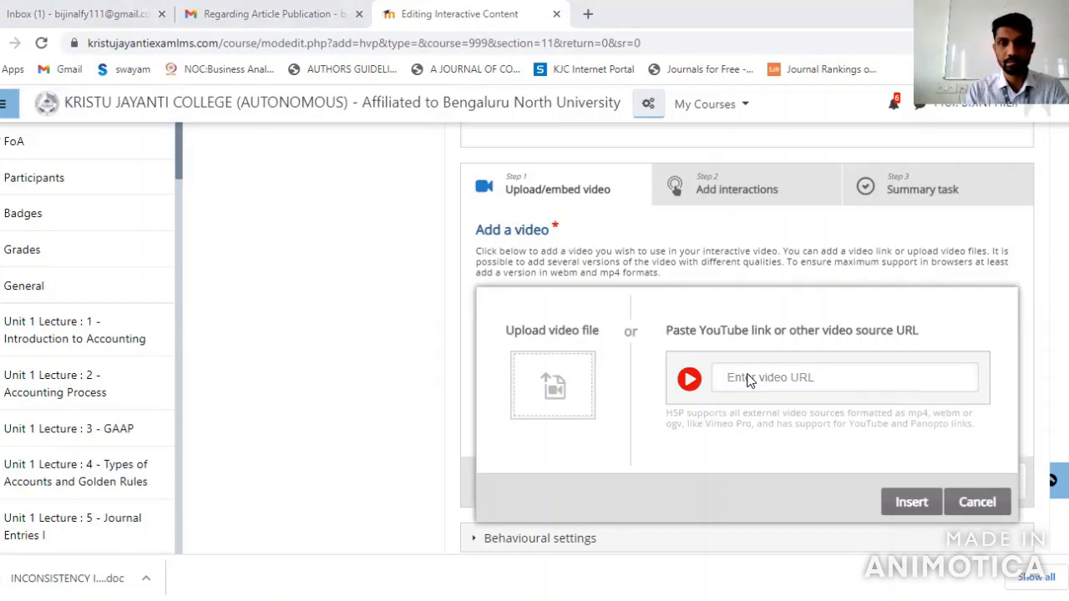
{"action": "left_click", "coordinate": [741, 383]}
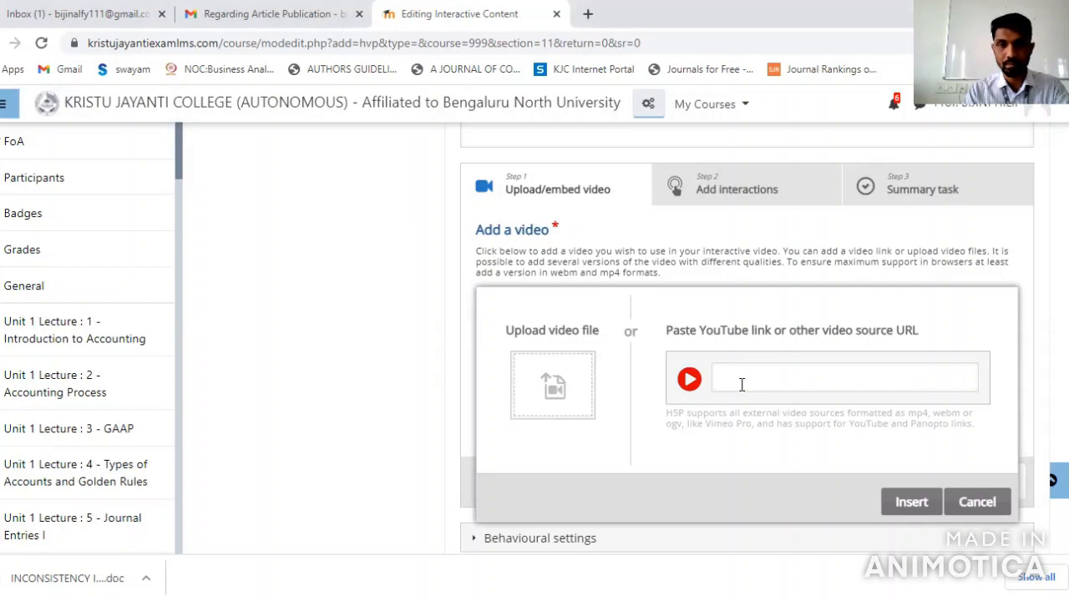
{"action": "type", "text": "https://www.youtube.com/watch?v=em850w5vJfE"}
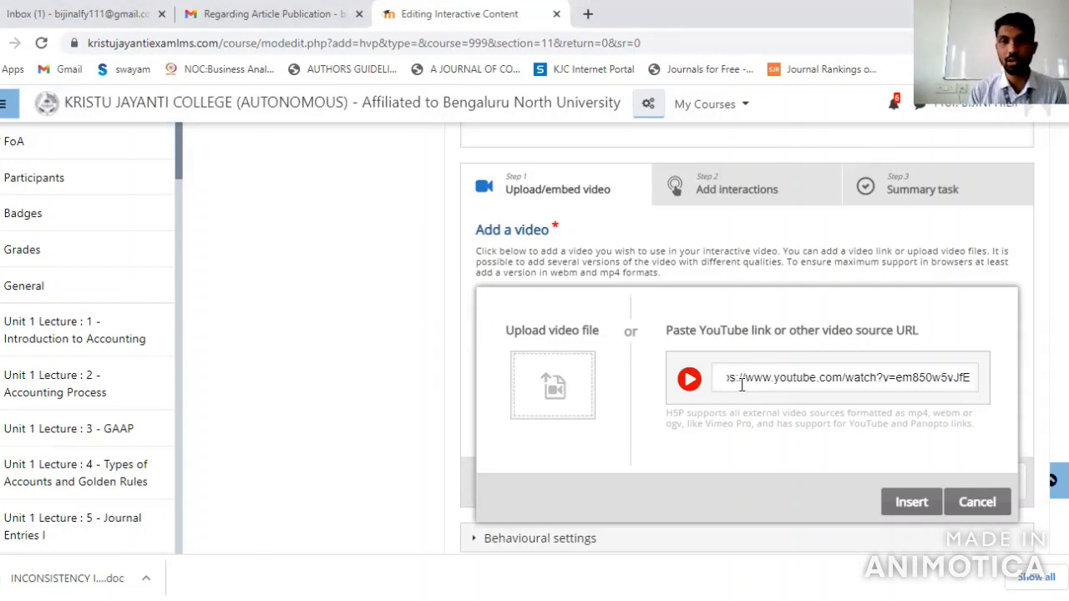
{"action": "left_click", "coordinate": [911, 506]}
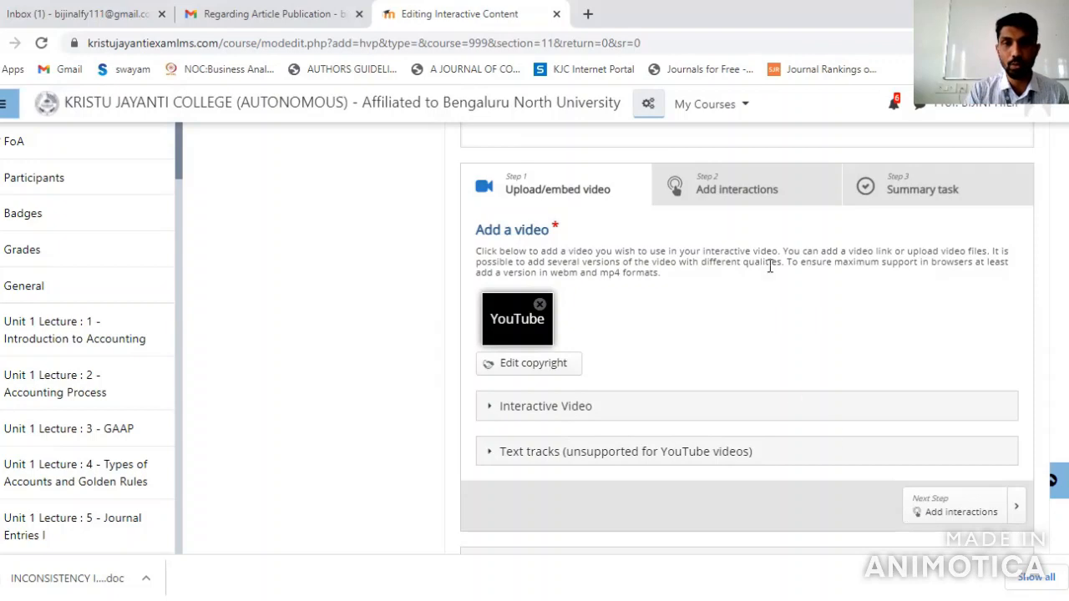
Go to the Add interactions stage, dismiss its tour and add a Multiple Choice interaction to the video
{"action": "left_click", "coordinate": [749, 205]}
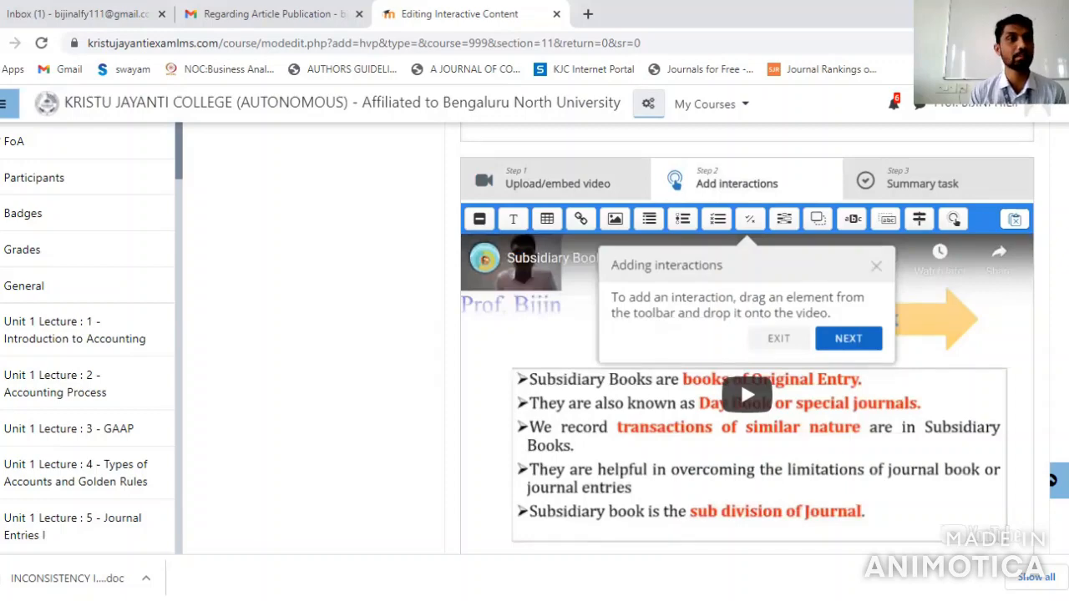
{"action": "scroll", "coordinate": [740, 379], "scroll_direction": "down", "scroll_amount": 1}
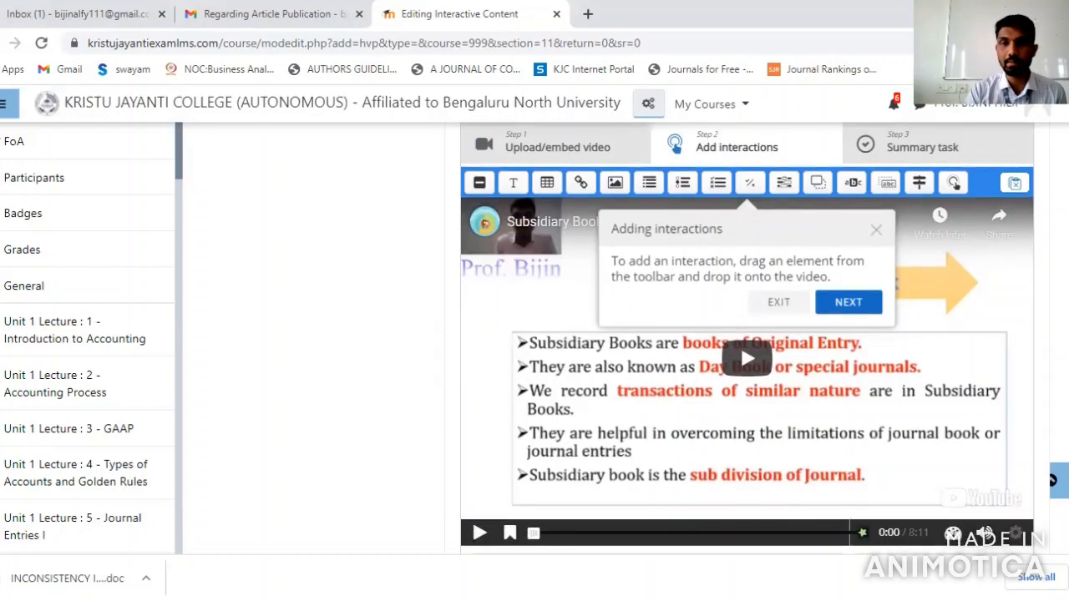
{"action": "left_click", "coordinate": [877, 227]}
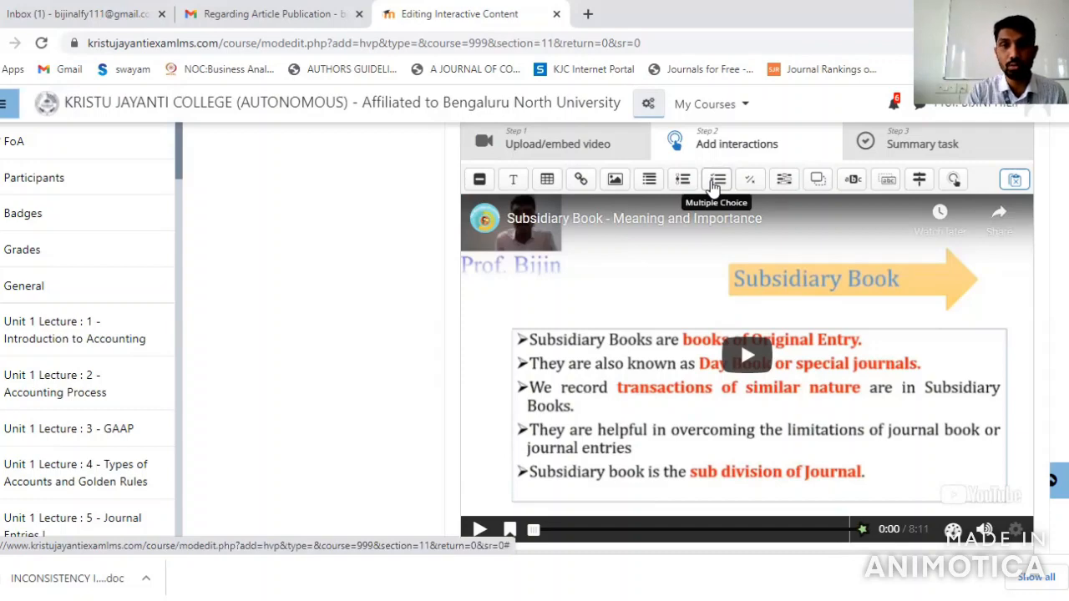
{"action": "left_click", "coordinate": [716, 181]}
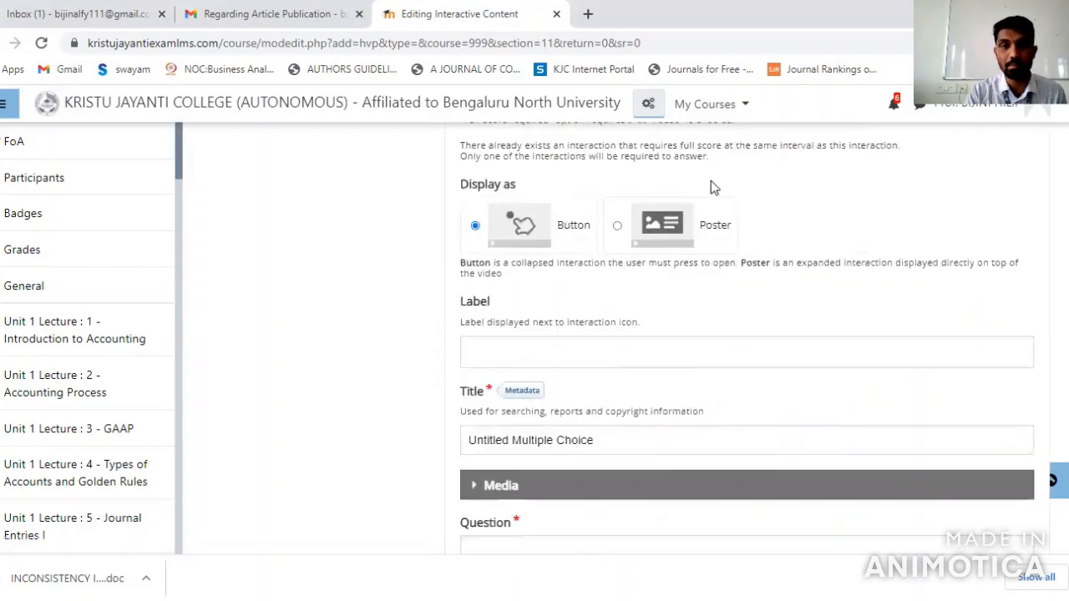
Set the multiple choice interaction's display time to 3:10 - 3:15
{"action": "scroll", "coordinate": [747, 338], "scroll_direction": "up", "scroll_amount": 2}
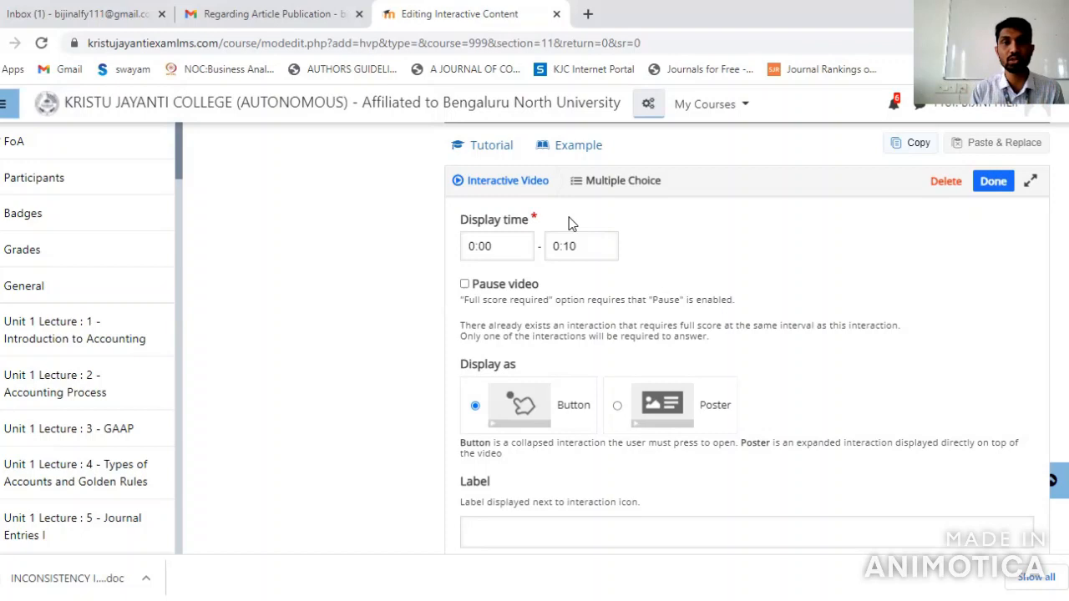
{"action": "left_click", "coordinate": [475, 245]}
{"action": "key", "text": "BackSpace"}
{"action": "type", "text": "3"}
{"action": "key", "text": "BackSpace"}
{"action": "type", "text": "10"}
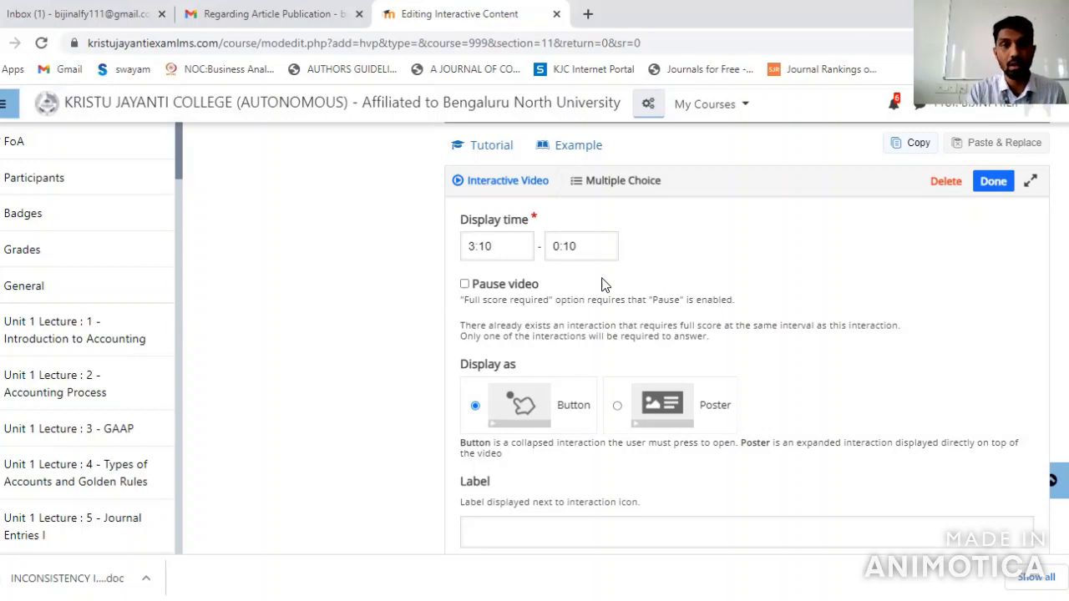
{"action": "left_click", "coordinate": [586, 250]}
{"action": "key", "text": "BackSpace"}
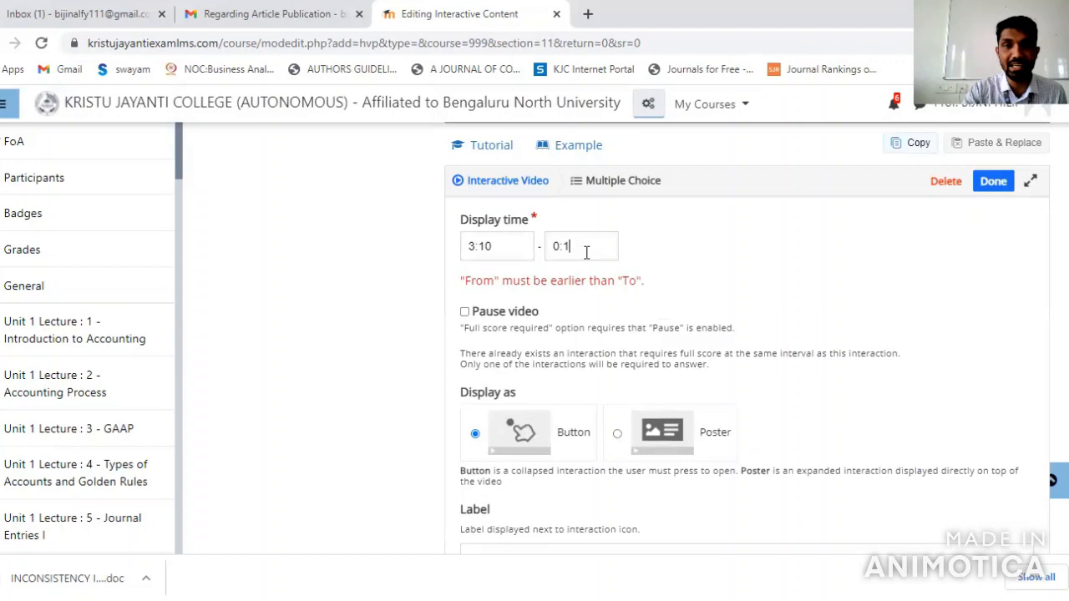
{"action": "key", "text": "BackSpace"}
{"action": "key", "text": "BackSpace"}
{"action": "key", "text": "BackSpace"}
{"action": "type", "text": "3:10"}
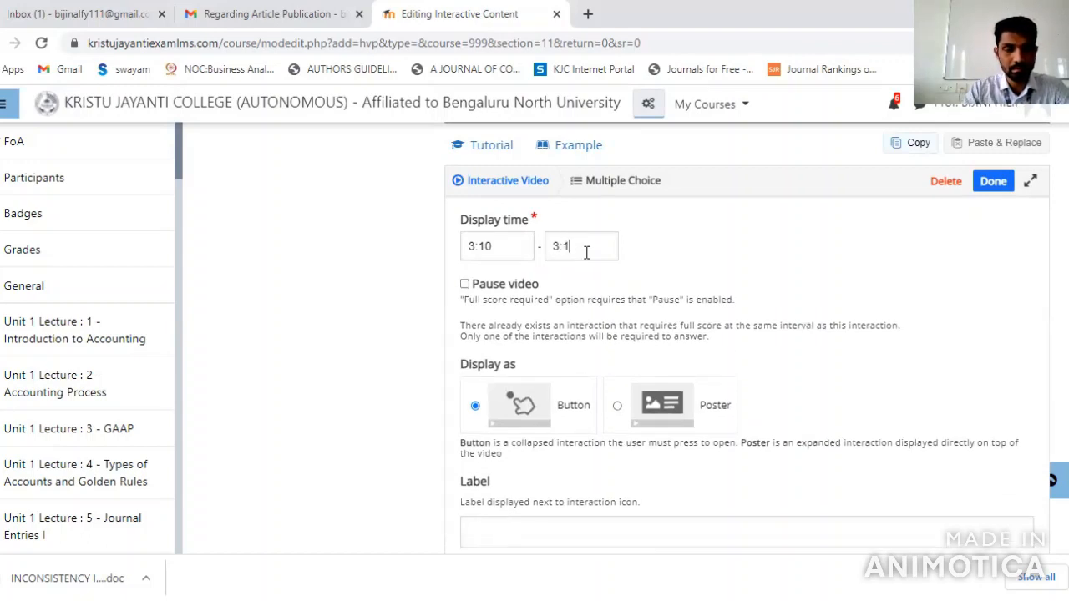
{"action": "key", "text": "BackSpace"}
{"action": "type", "text": "5"}
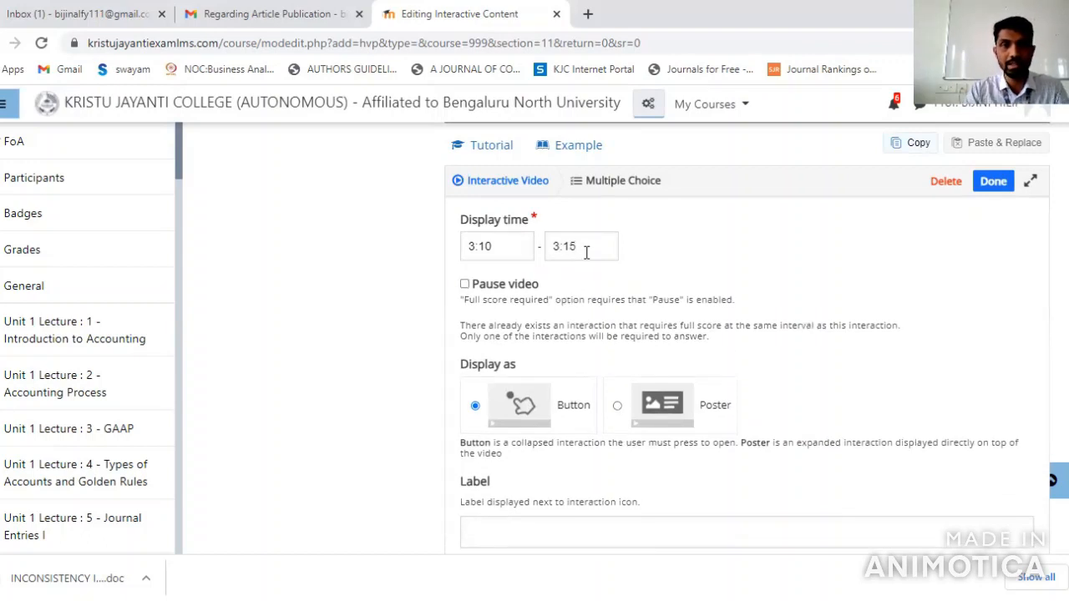
Make the video pause at the multiple choice interaction and display the interaction as a Poster
{"action": "left_click", "coordinate": [465, 285]}
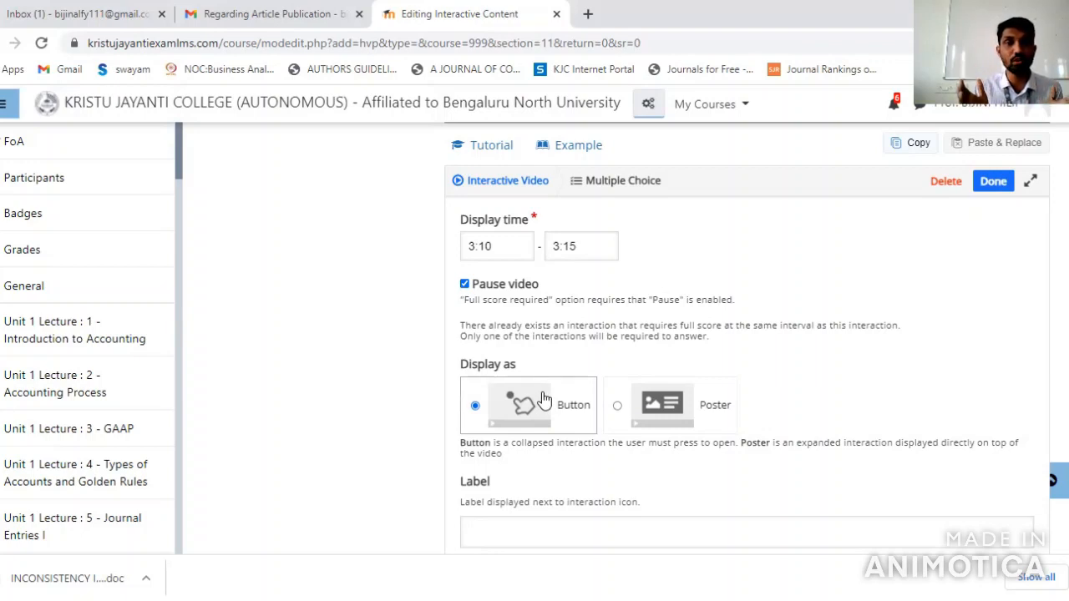
{"action": "left_click", "coordinate": [618, 408]}
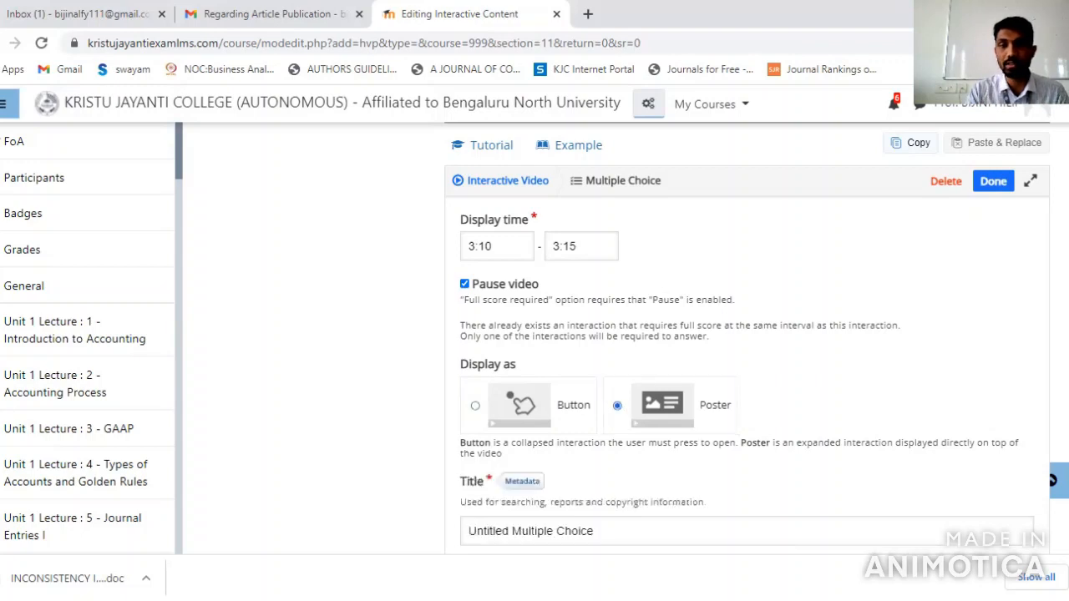
Enter "Subsidiary book is a sub division of ________" as the multiple choice question
{"action": "scroll", "coordinate": [575, 284], "scroll_direction": "down", "scroll_amount": 3}
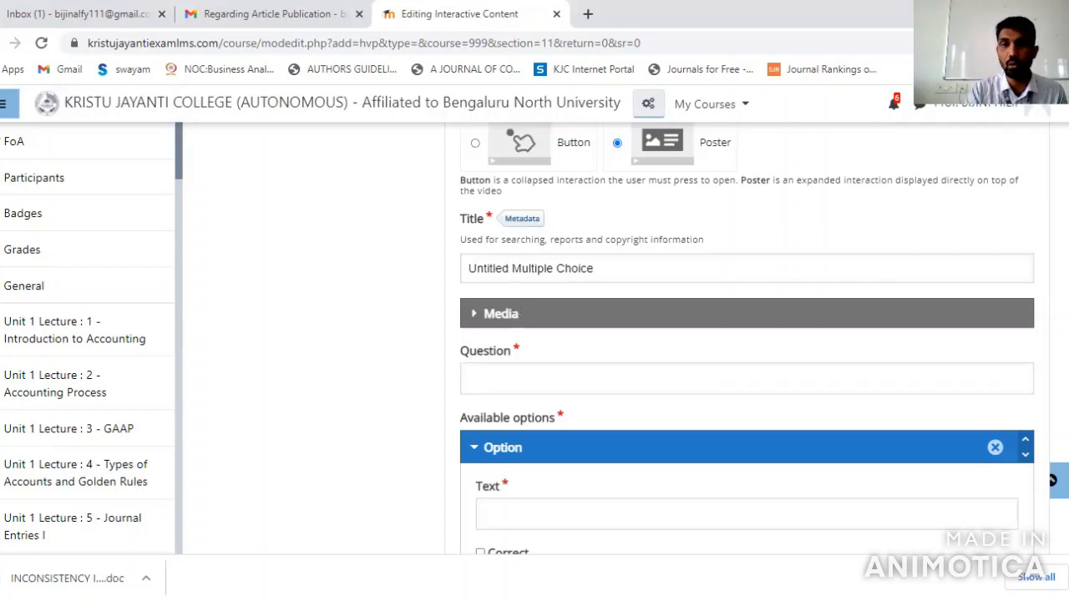
{"action": "scroll", "coordinate": [747, 335], "scroll_direction": "down", "scroll_amount": 2}
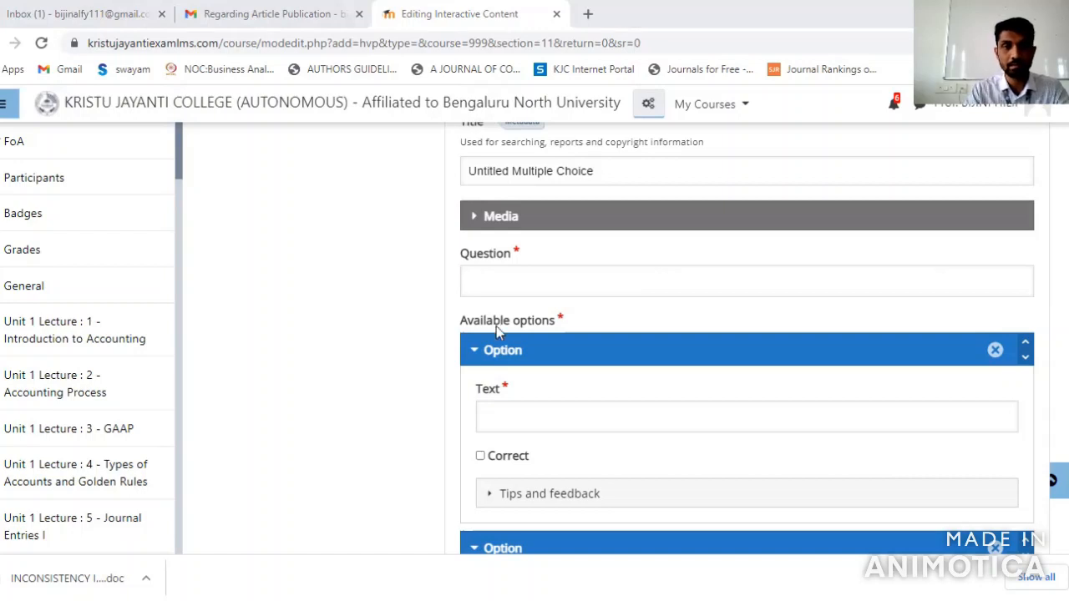
{"action": "left_click", "coordinate": [494, 285]}
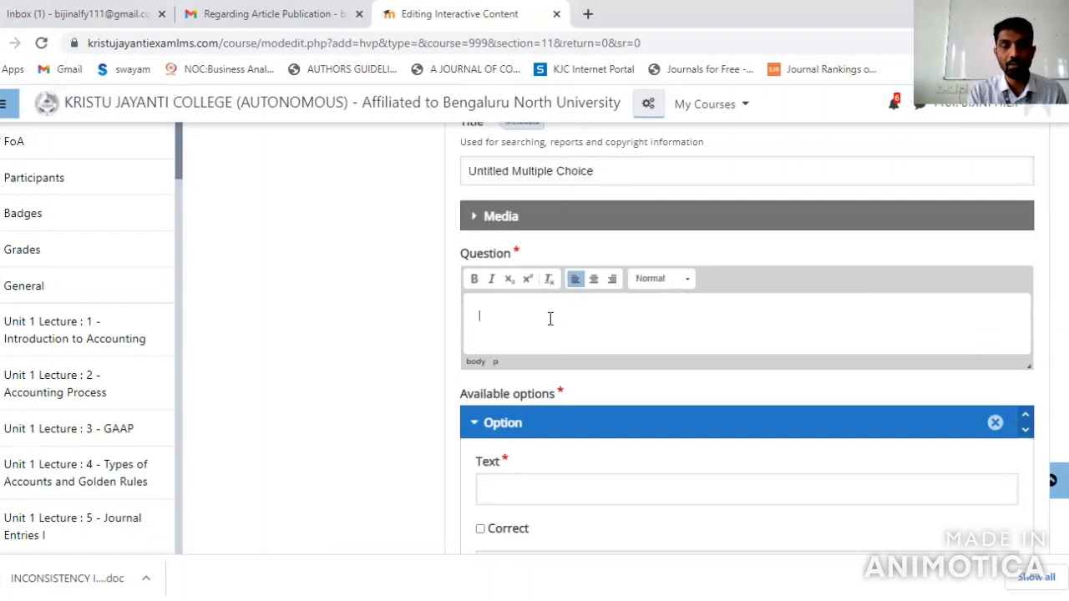
{"action": "type", "text": "Subsidiary book is a sub division of _________"}
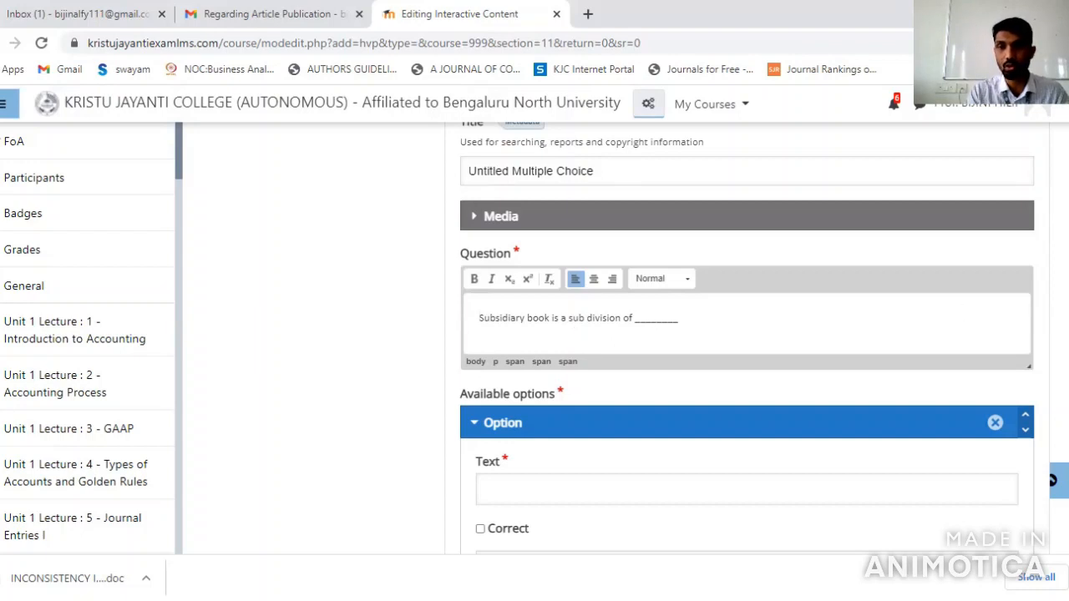
{"action": "scroll", "coordinate": [752, 334], "scroll_direction": "down", "scroll_amount": 2}
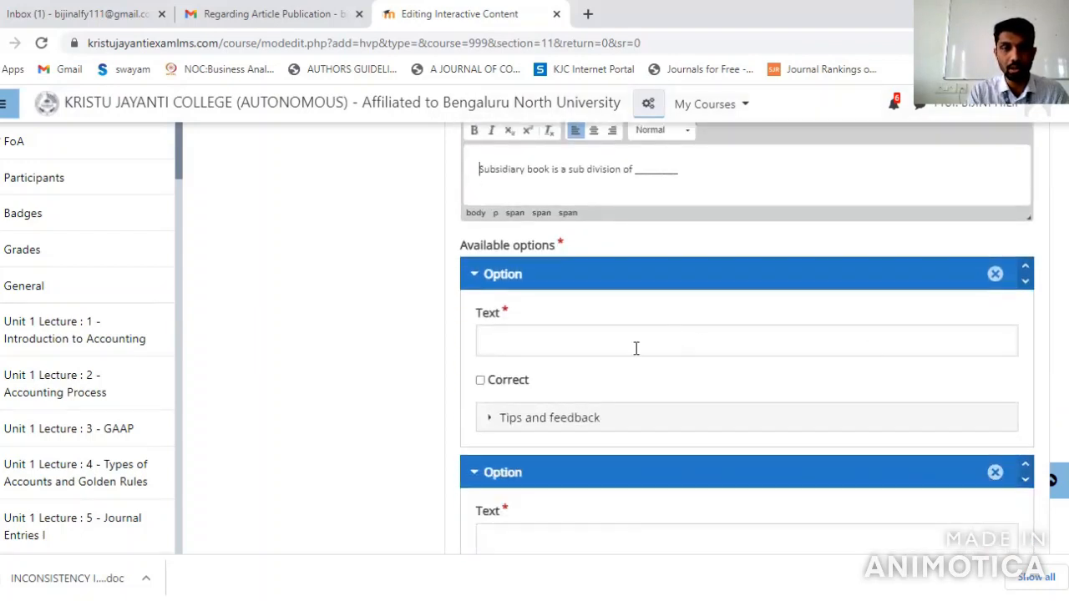
Enter "Journal" as the first answer option and mark it as correct
{"action": "left_click", "coordinate": [582, 345]}
{"action": "type", "text": "Journal"}
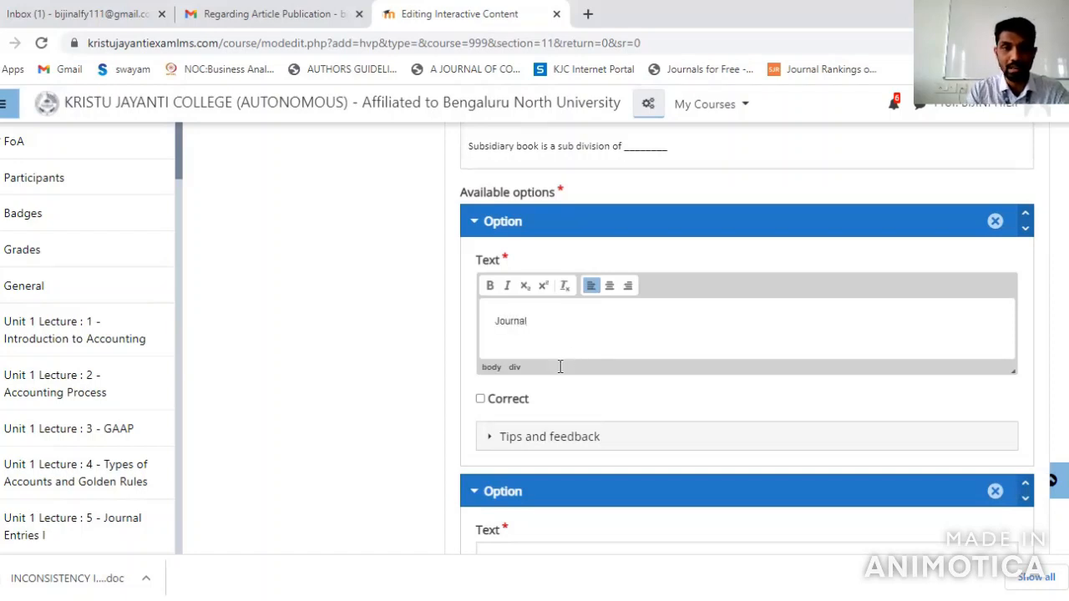
{"action": "left_click", "coordinate": [480, 399]}
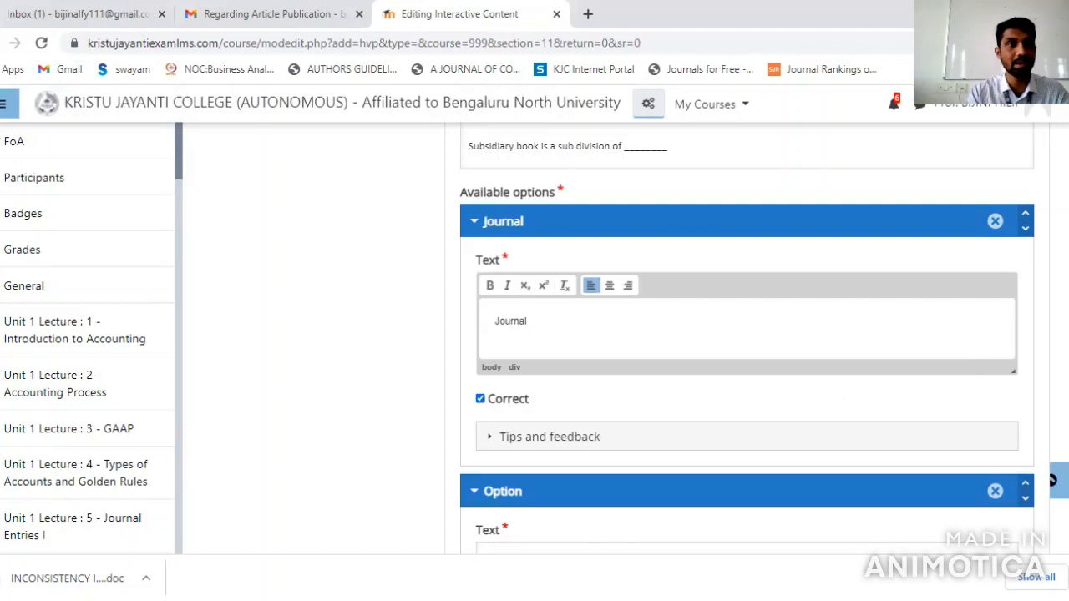
Enter "Ledger" as the second answer option and add a third option, "Accounts"
{"action": "scroll", "coordinate": [683, 317], "scroll_direction": "down", "scroll_amount": 3}
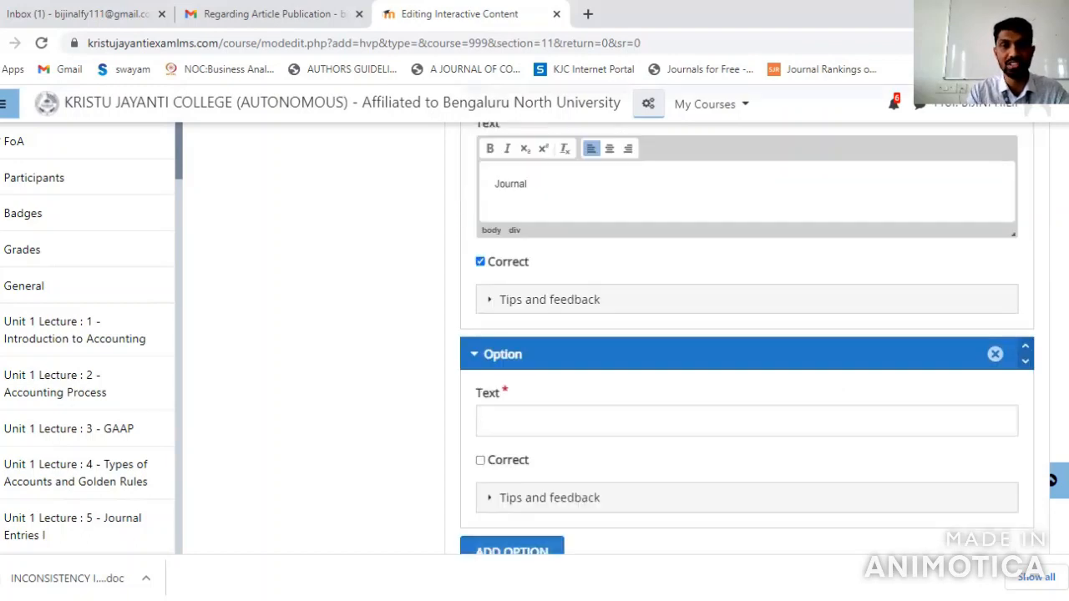
{"action": "left_click", "coordinate": [613, 314]}
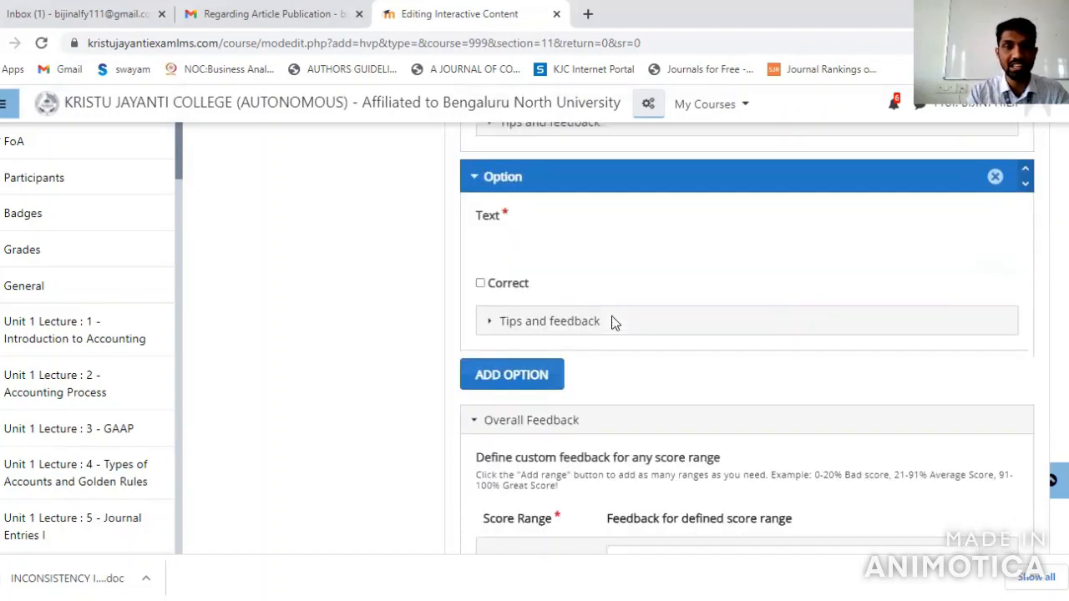
{"action": "type", "text": "Ledger"}
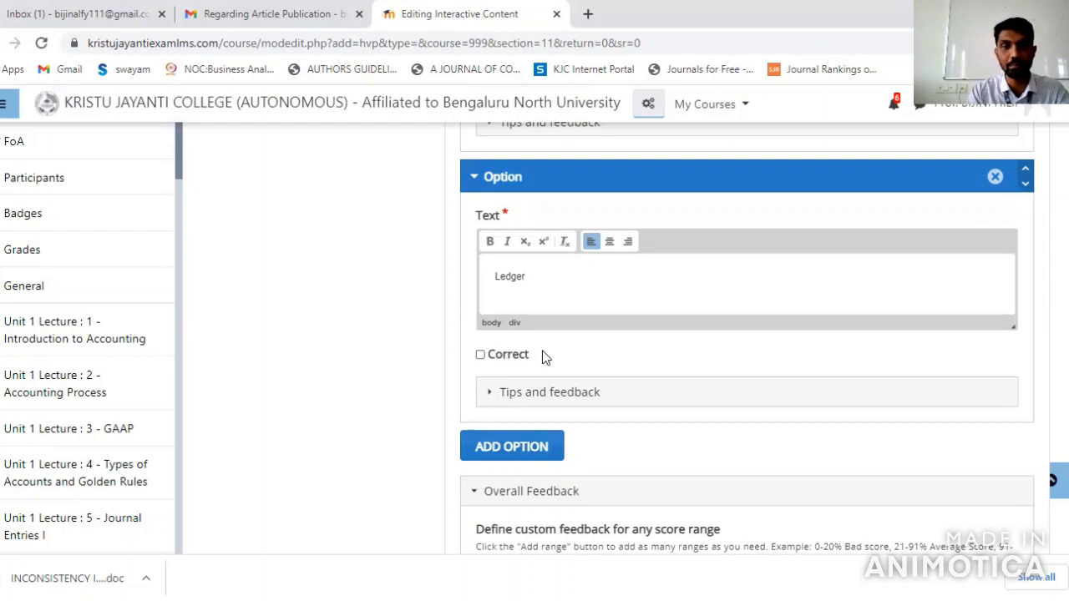
{"action": "scroll", "coordinate": [747, 334], "scroll_direction": "down", "scroll_amount": 2}
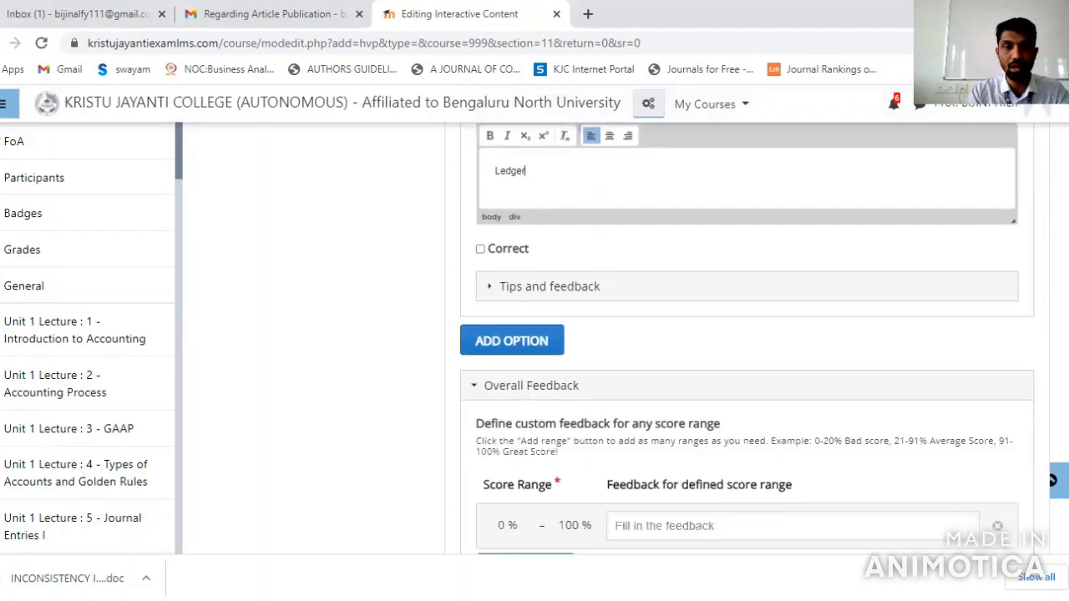
{"action": "left_click", "coordinate": [555, 341]}
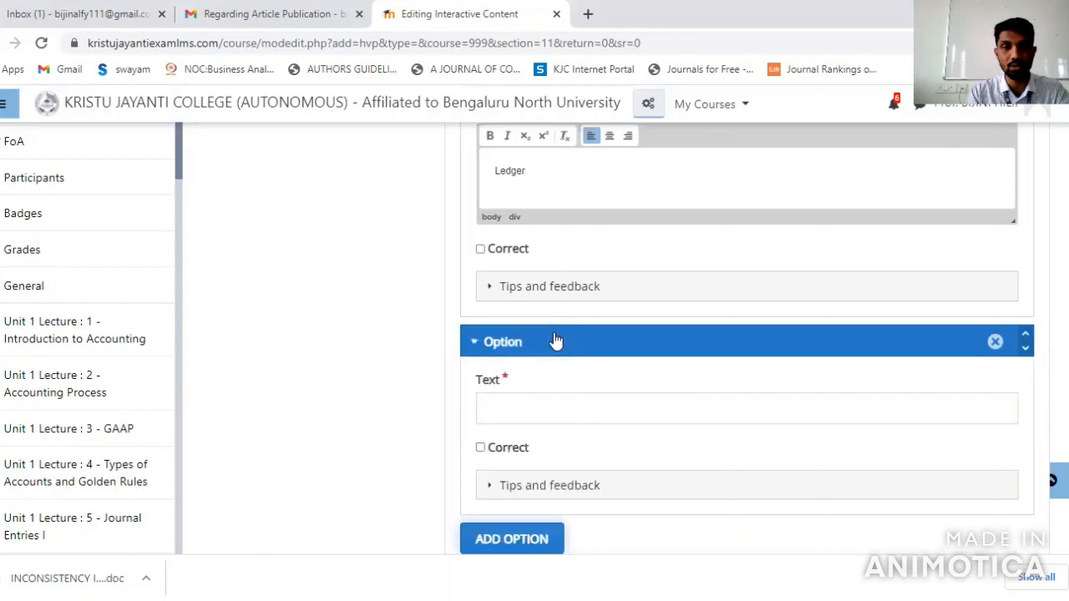
{"action": "left_click", "coordinate": [540, 406]}
{"action": "type", "text": "Accounts"}
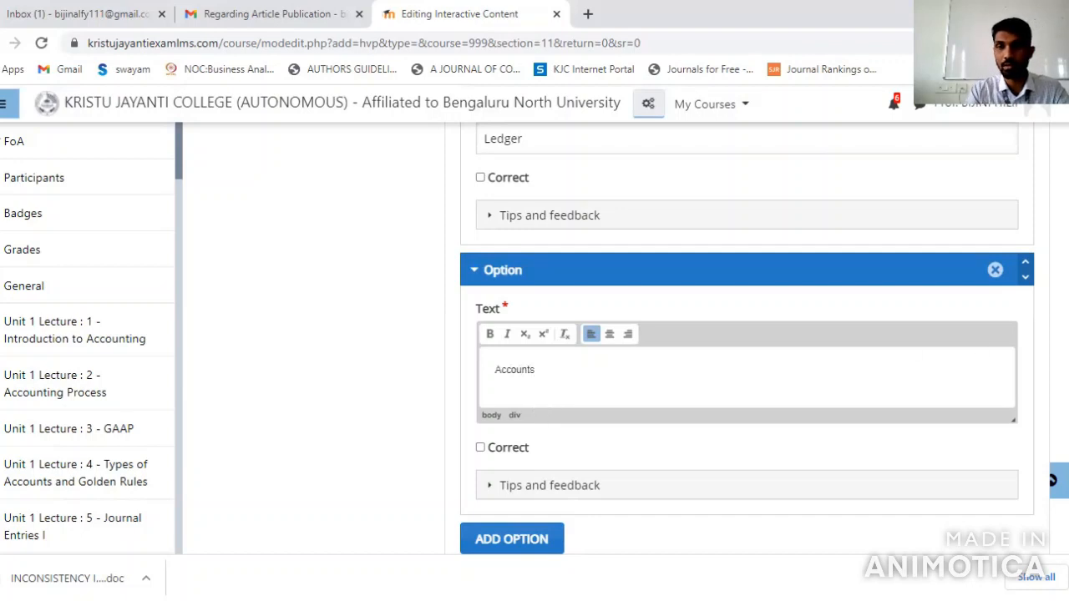
Require full score for the task before proceeding in the Adaptivity settings and finish the multiple choice interaction
{"action": "scroll", "coordinate": [746, 338], "scroll_direction": "down", "scroll_amount": 2}
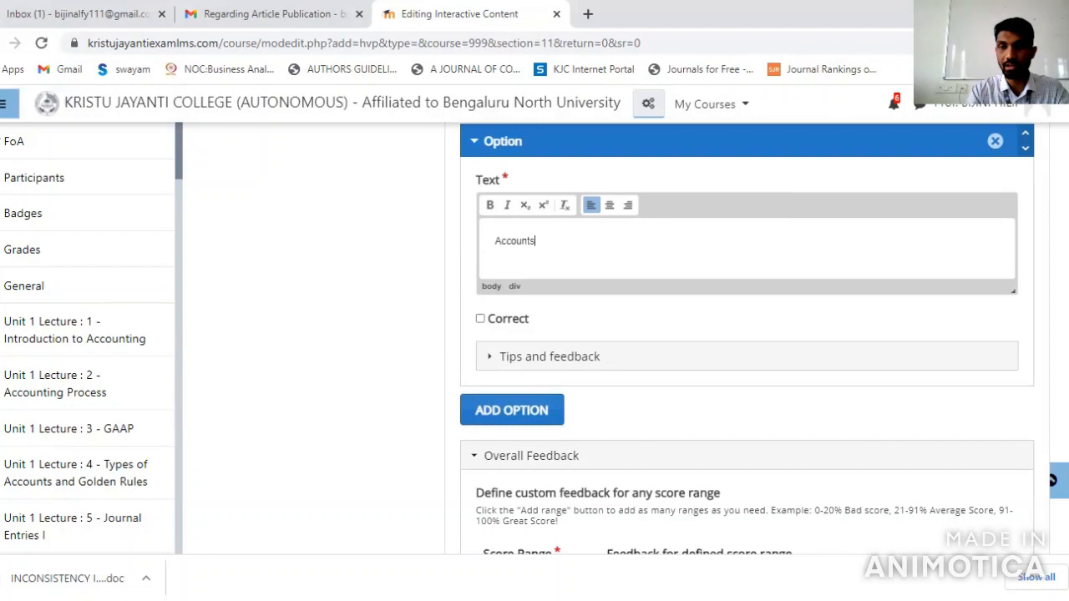
{"action": "scroll", "coordinate": [747, 338], "scroll_direction": "down", "scroll_amount": 4}
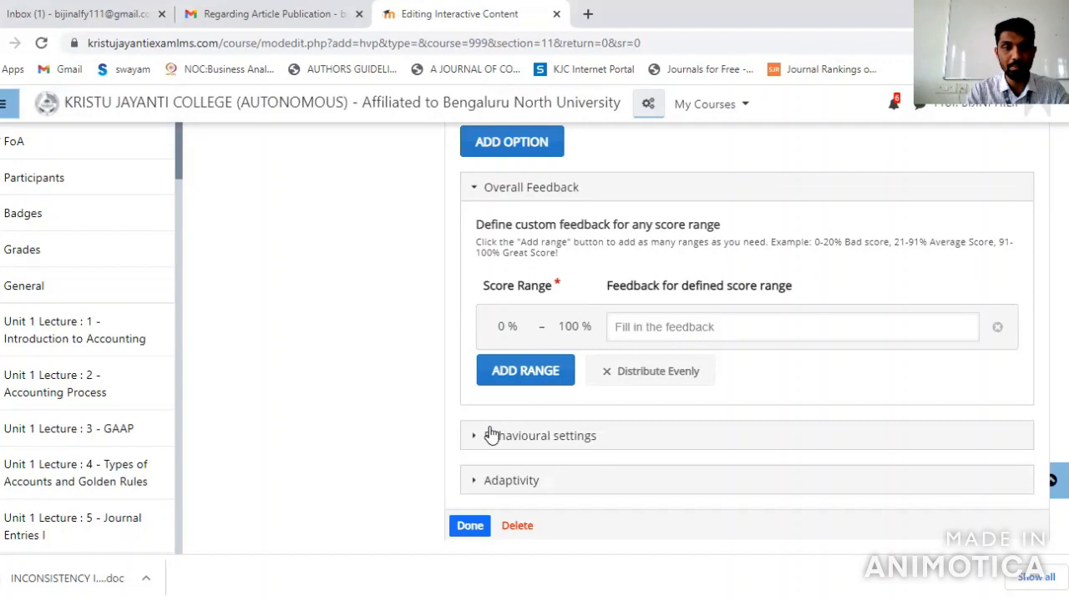
{"action": "left_click", "coordinate": [477, 482]}
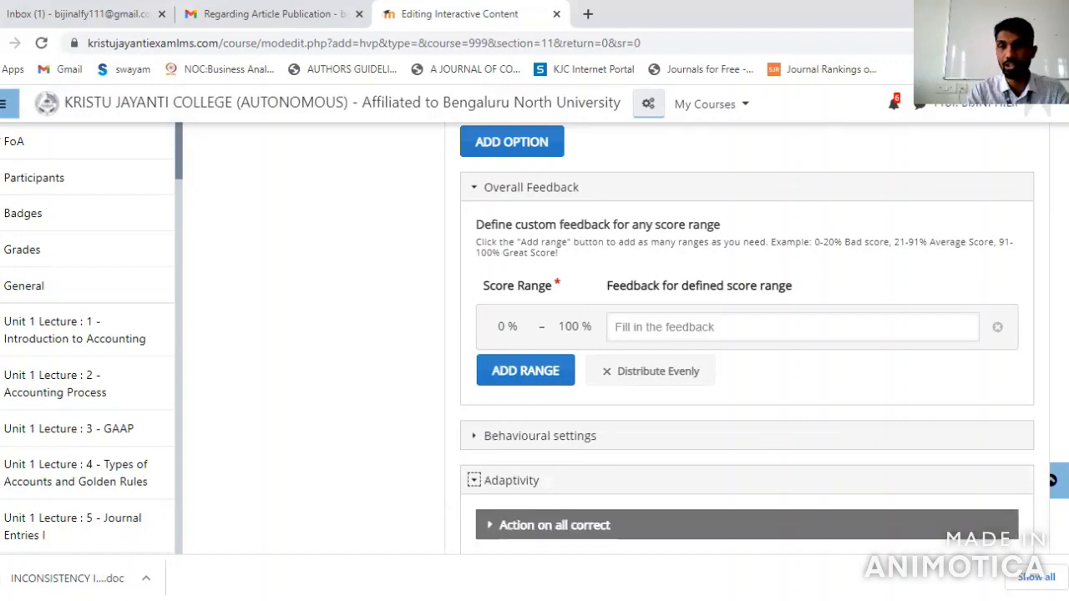
{"action": "scroll", "coordinate": [747, 335], "scroll_direction": "down", "scroll_amount": 3}
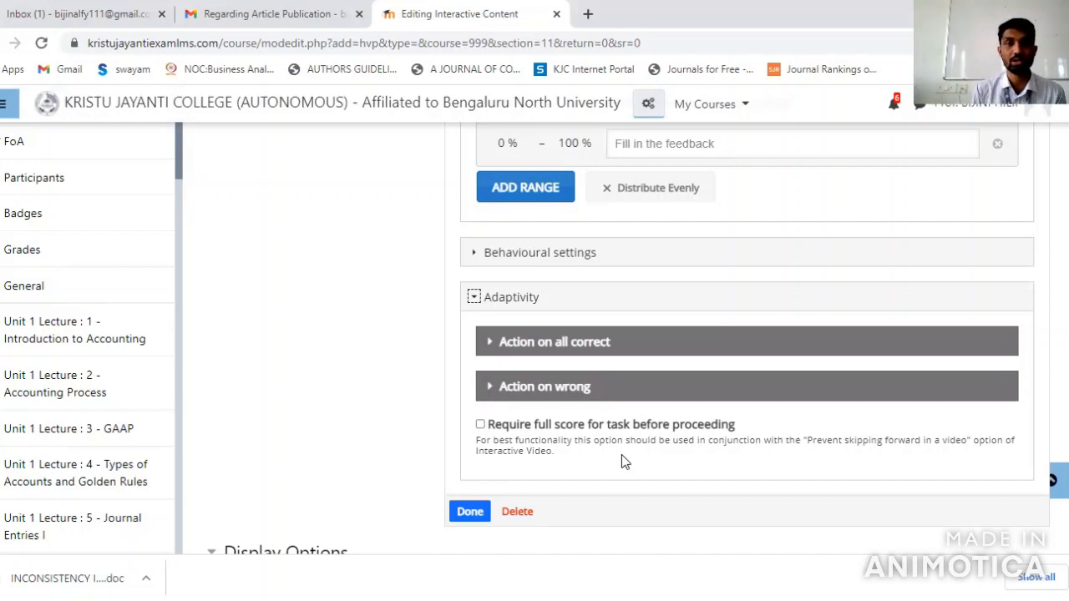
{"action": "left_click", "coordinate": [480, 425]}
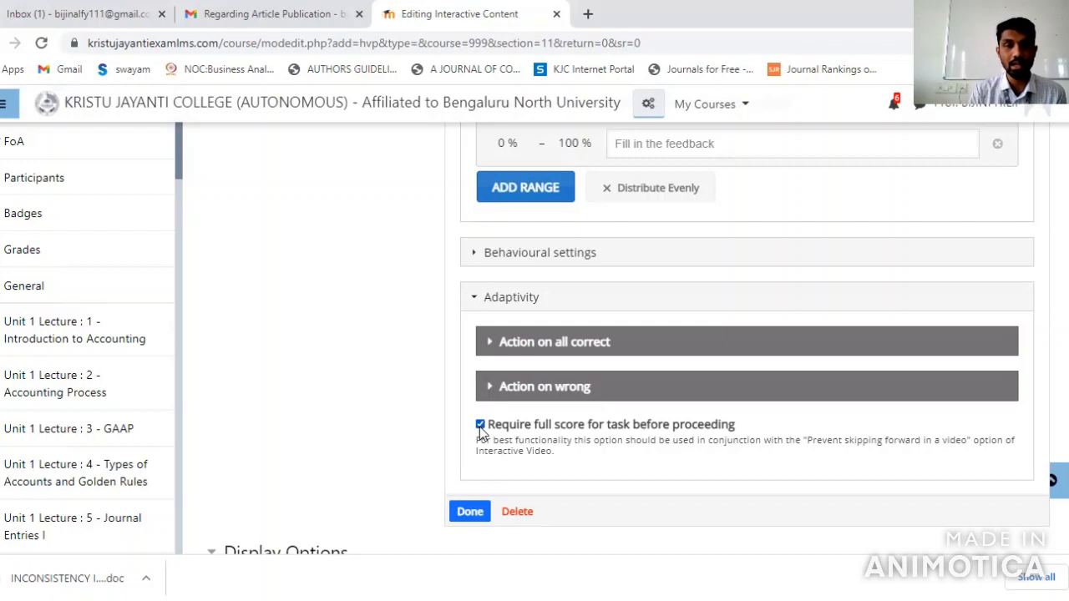
{"action": "left_click", "coordinate": [478, 514]}
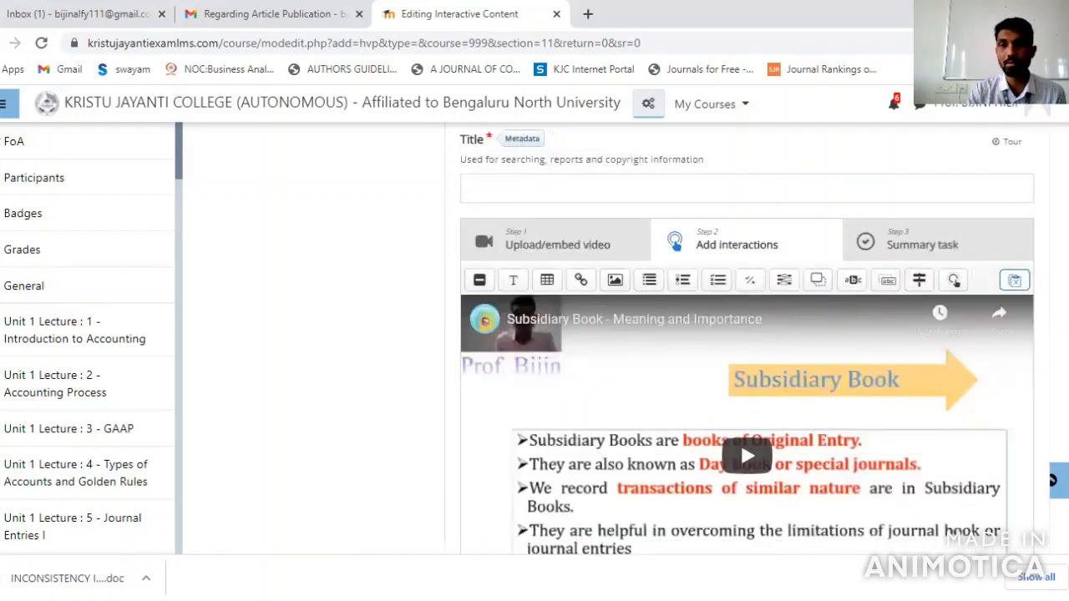
Try to save the interactive video activity and return to the course
{"action": "scroll", "coordinate": [751, 339], "scroll_direction": "down", "scroll_amount": 1}
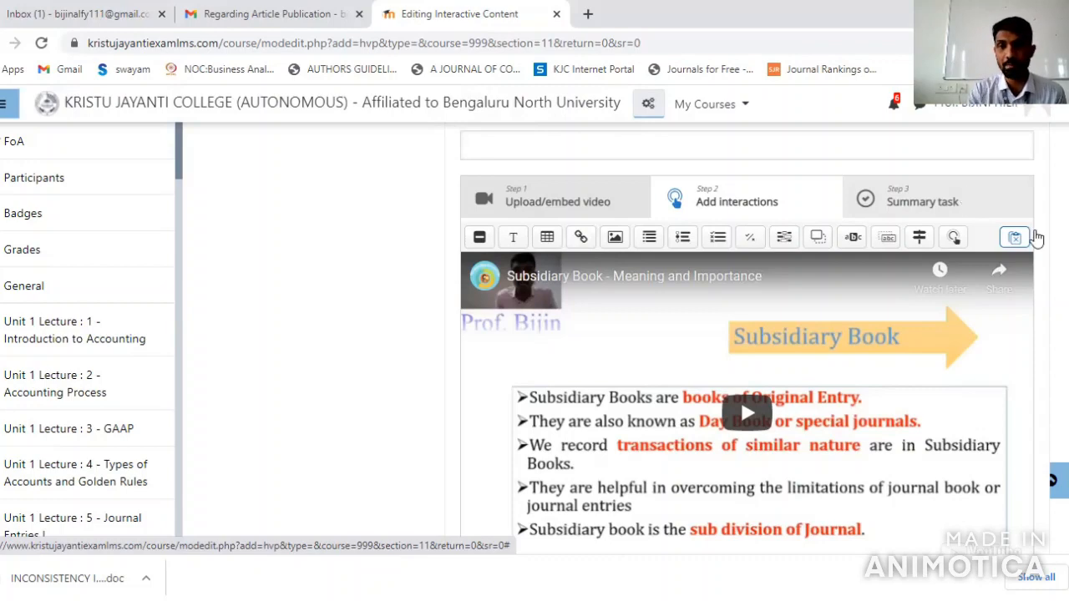
{"action": "scroll", "coordinate": [966, 197], "scroll_direction": "down", "scroll_amount": 5}
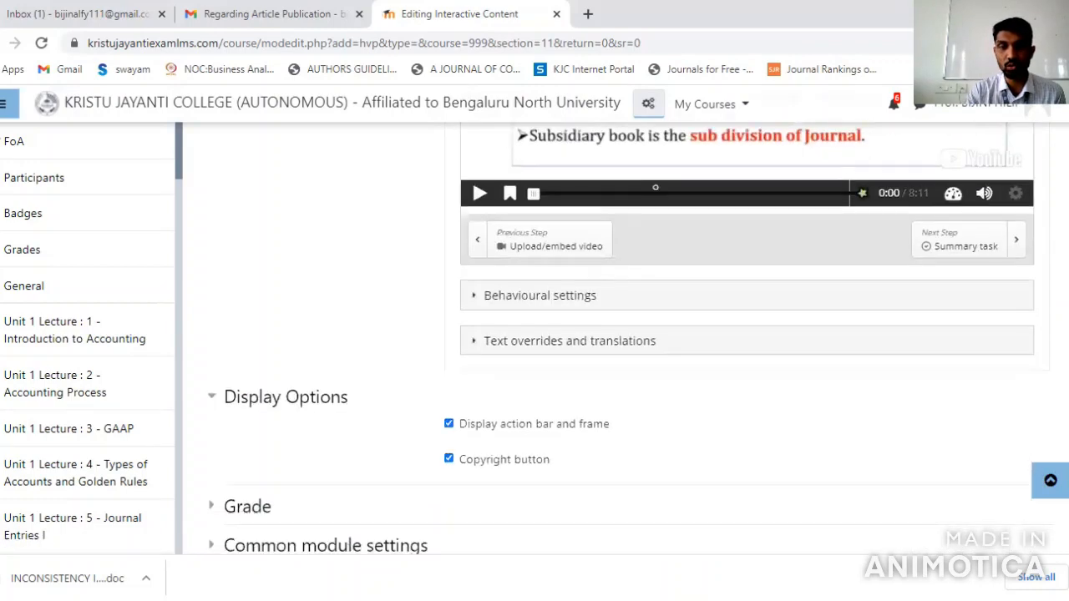
{"action": "scroll", "coordinate": [622, 334], "scroll_direction": "down", "scroll_amount": 1}
{"action": "scroll", "coordinate": [622, 334], "scroll_direction": "down", "scroll_amount": 2}
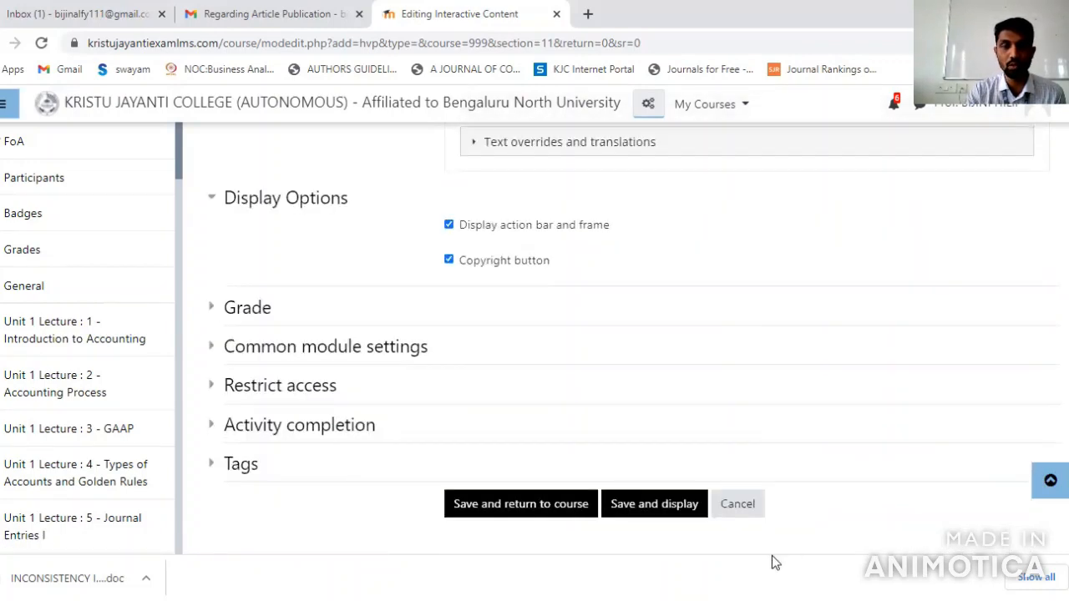
{"action": "left_click", "coordinate": [555, 512]}
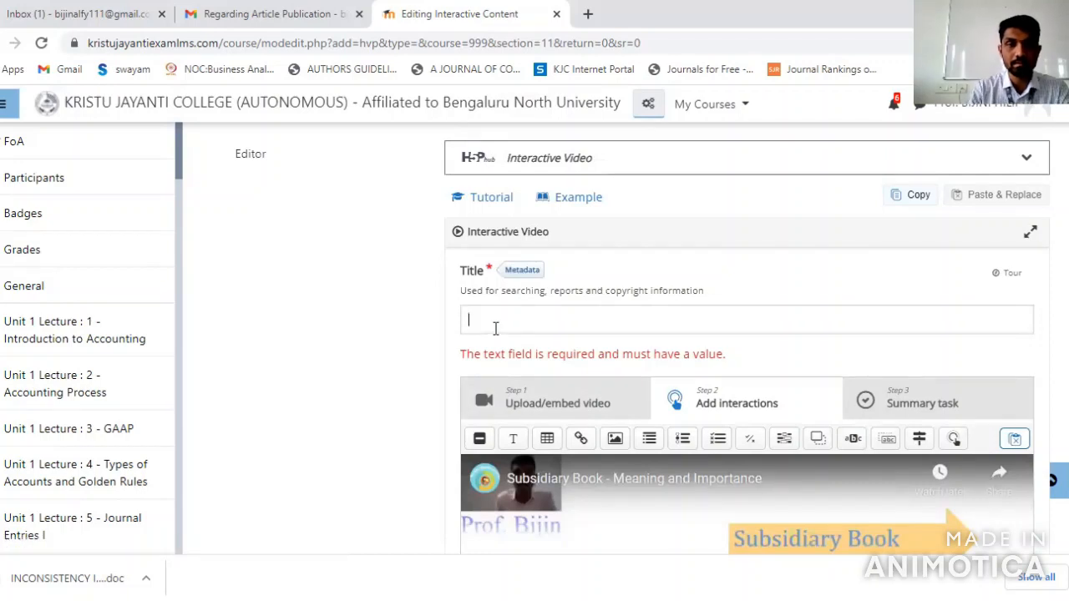
Title the content "Interactive Video" and save the activity, returning to the course
{"action": "type", "text": "Inte"}
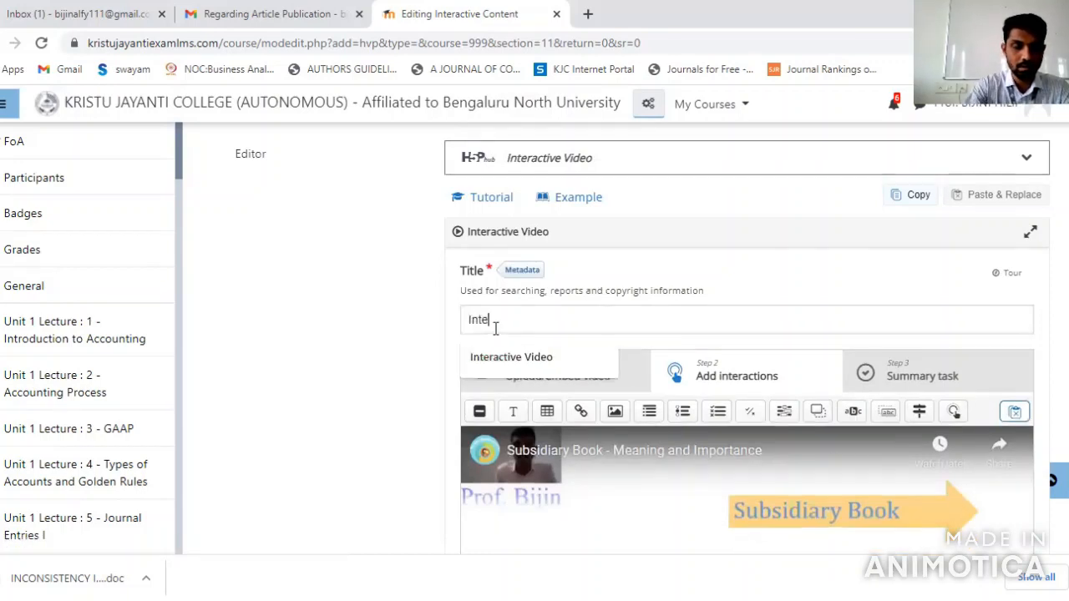
{"action": "type", "text": "ractive"}
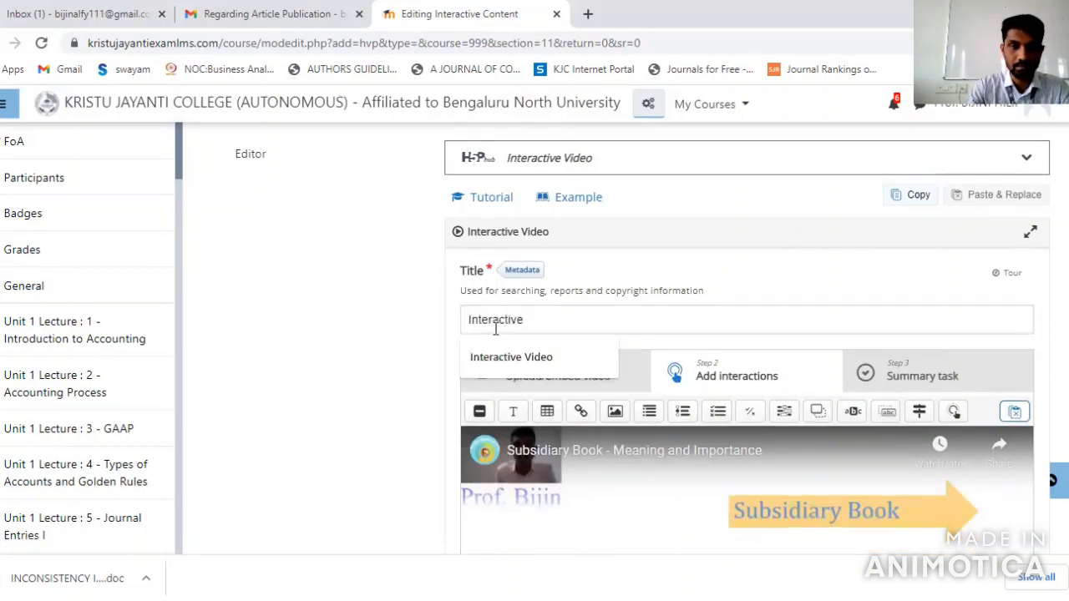
{"action": "left_click", "coordinate": [512, 360]}
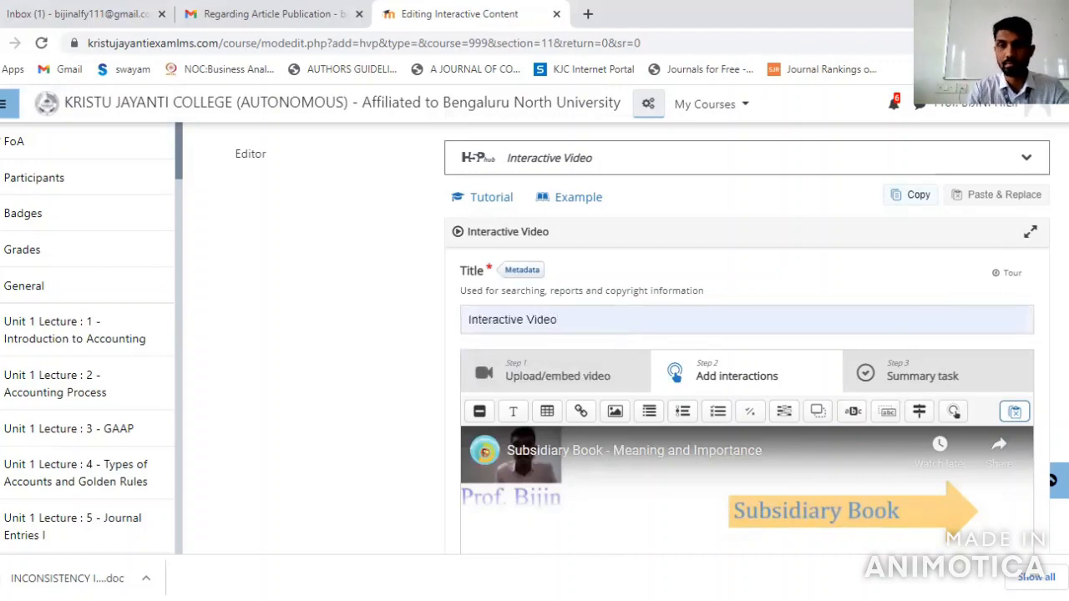
{"action": "scroll", "coordinate": [740, 334], "scroll_direction": "down", "scroll_amount": 10}
{"action": "left_click", "coordinate": [564, 503]}
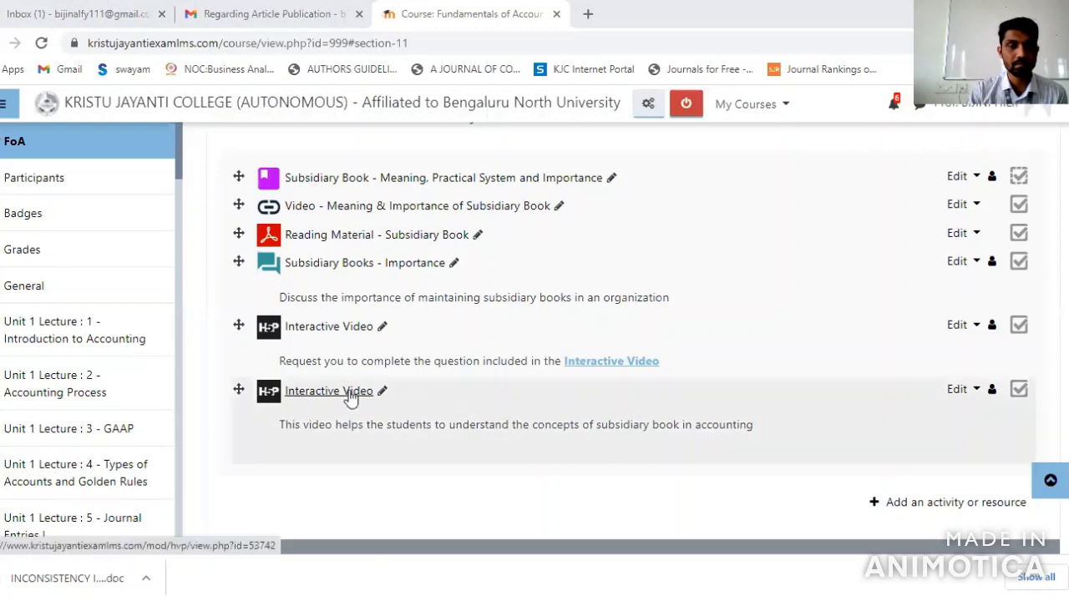
Open the new Interactive Video activity about the concepts of subsidiary book and view its video player
{"action": "left_click", "coordinate": [351, 394]}
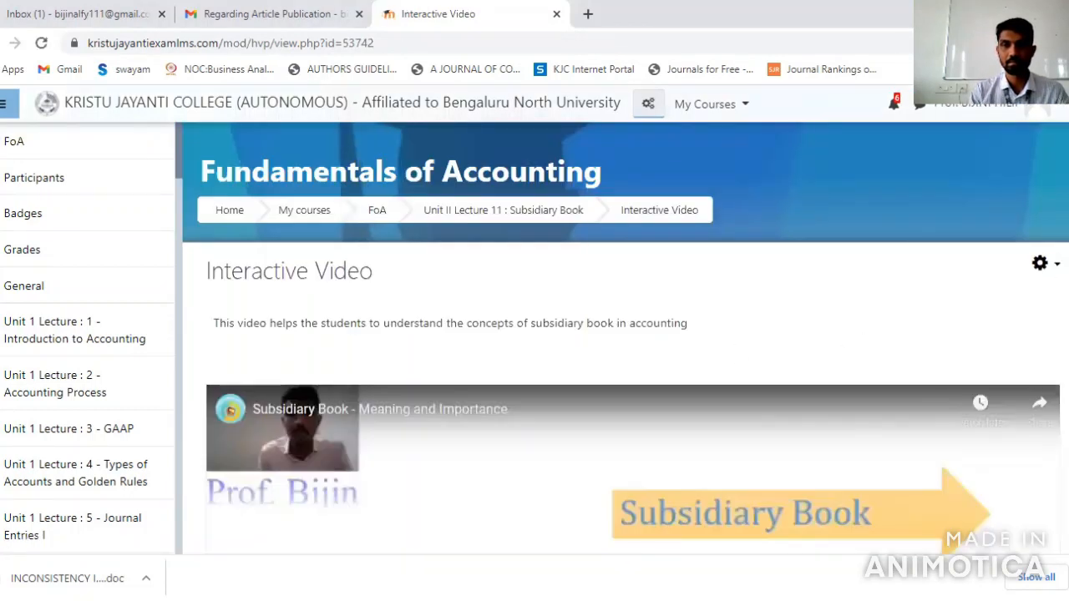
{"action": "scroll", "coordinate": [618, 334], "scroll_direction": "down", "scroll_amount": 3}
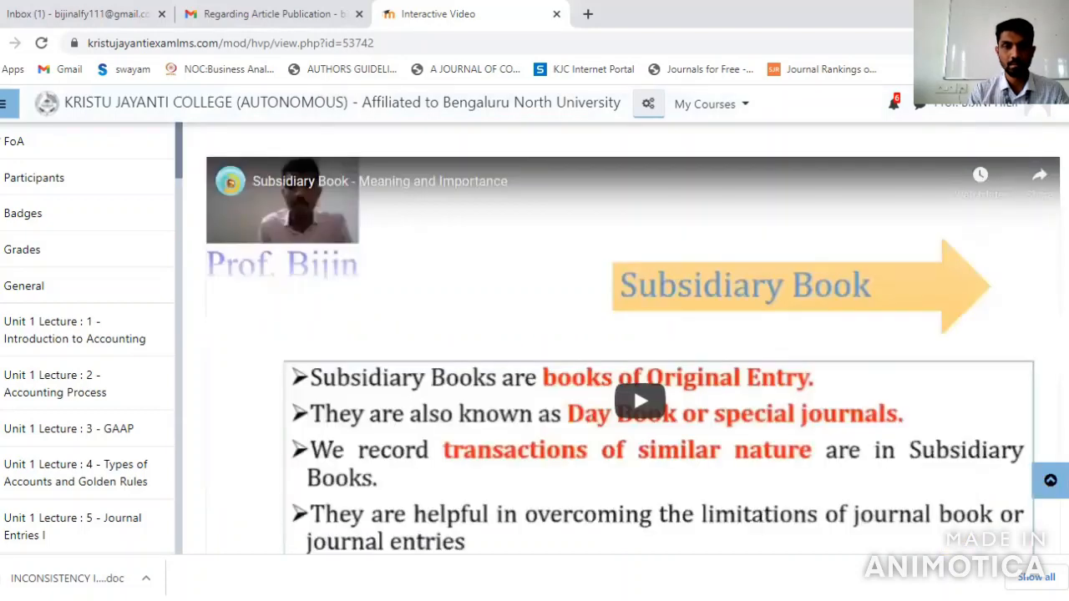
{"action": "scroll", "coordinate": [633, 293], "scroll_direction": "down", "scroll_amount": 2}
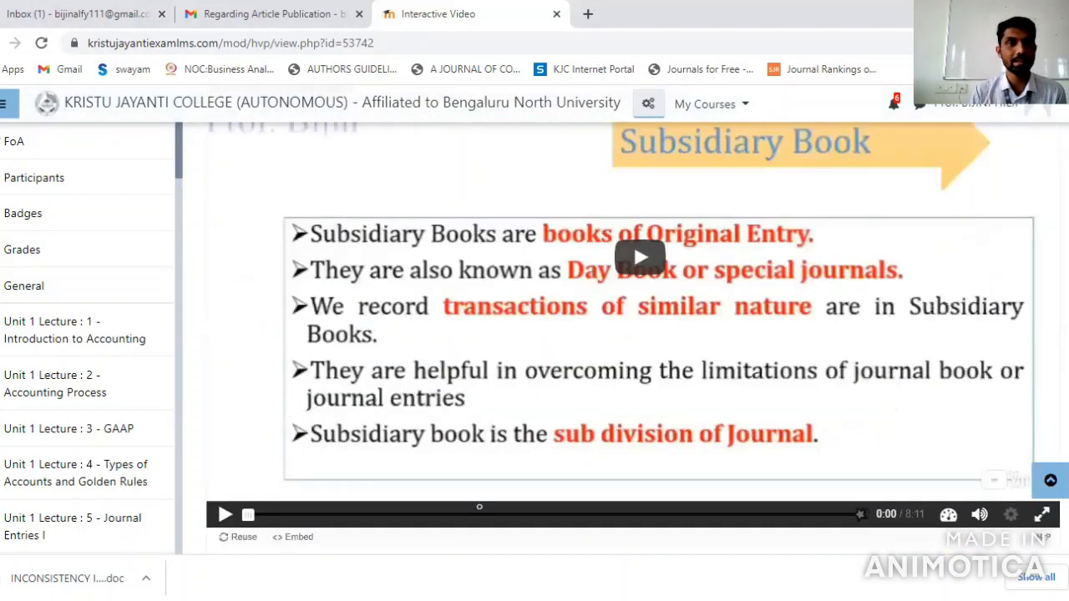